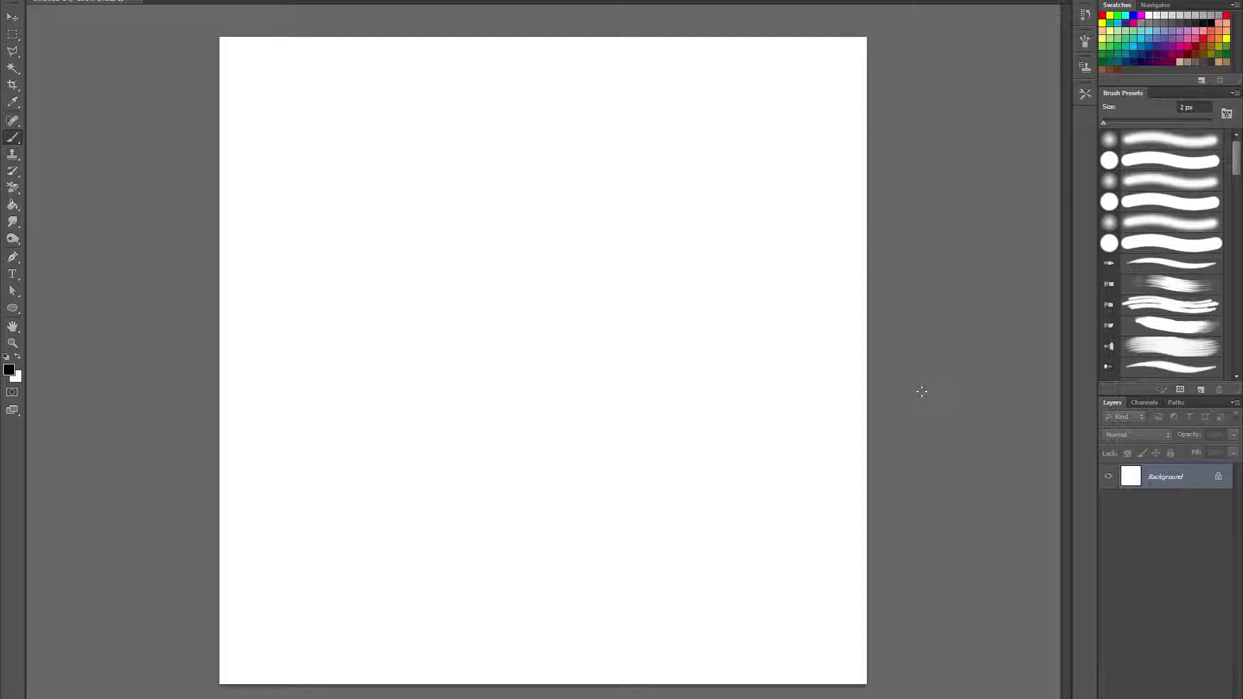
- Check the brush's Shape Dynamics settings
left_click(1086, 15)
left_click(1087, 41)
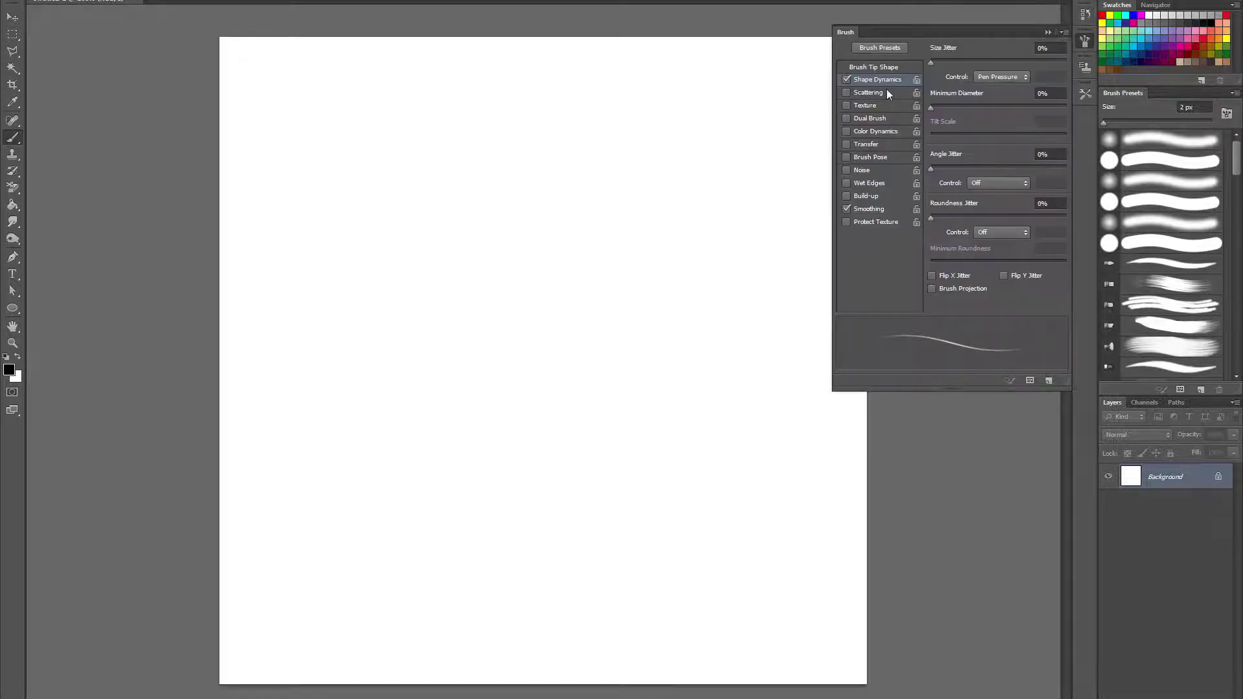
left_click(1048, 33)
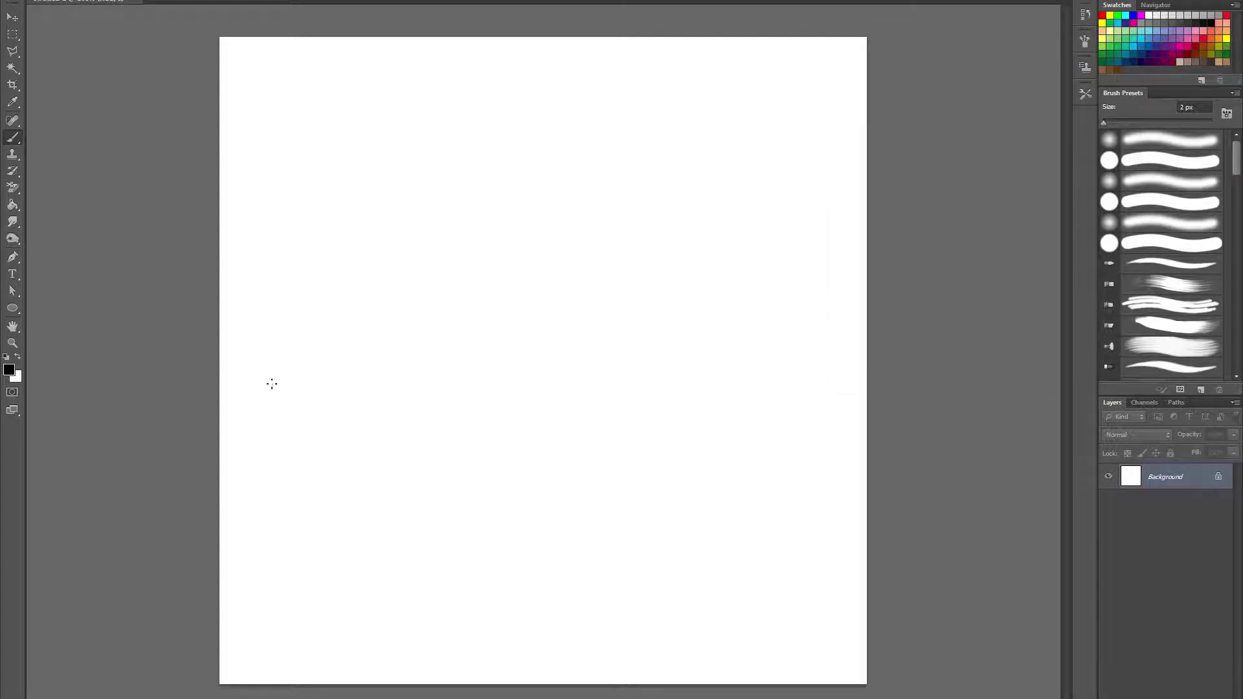
- Sketch a rough frame of light strokes along the canvas edges and handwrite "72dpi" in the canvas's lower right area
mouse_move(258, 576)
left_mouse_down()
mouse_move(277, 105)
mouse_move(444, 71)
mouse_move(729, 53)
left_mouse_up()
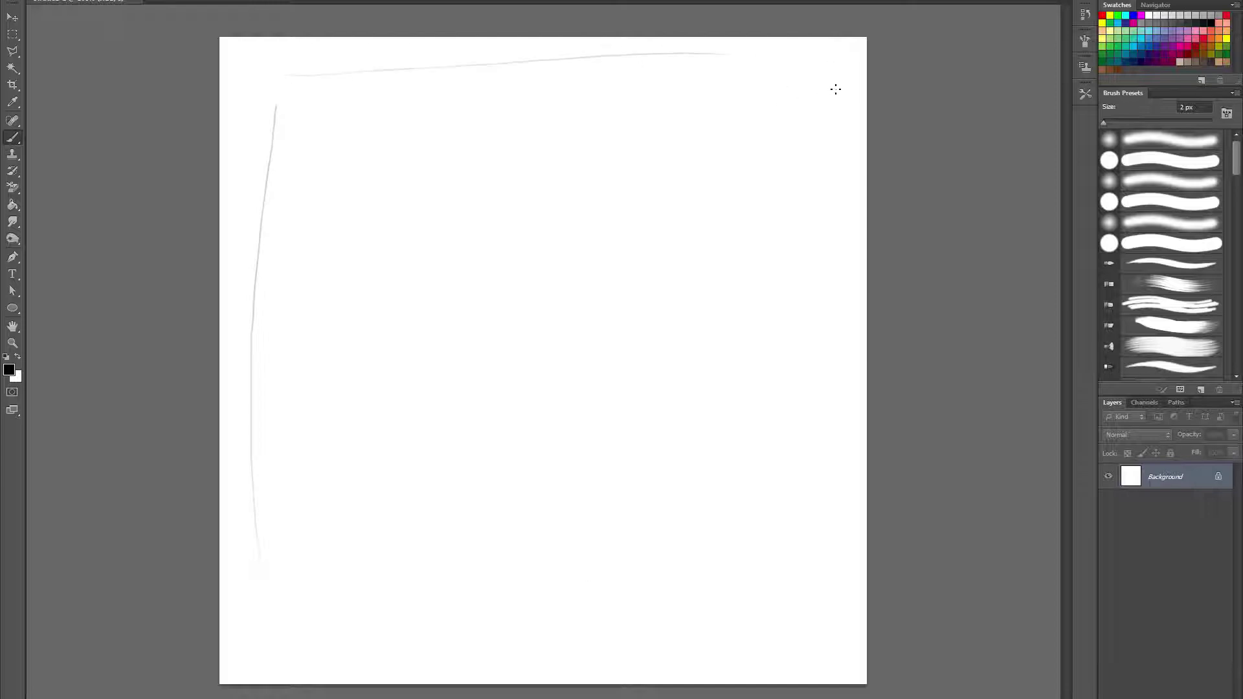
left_click_drag(832, 66, 808, 540)
left_click_drag(764, 625, 396, 633)
mouse_move(679, 481)
left_mouse_down()
mouse_move(697, 508)
mouse_move(713, 476)
mouse_move(724, 490)
left_mouse_up()
left_click_drag(735, 481, 749, 496)
left_click_drag(748, 481, 761, 479)
left_click_drag(750, 452, 756, 451)
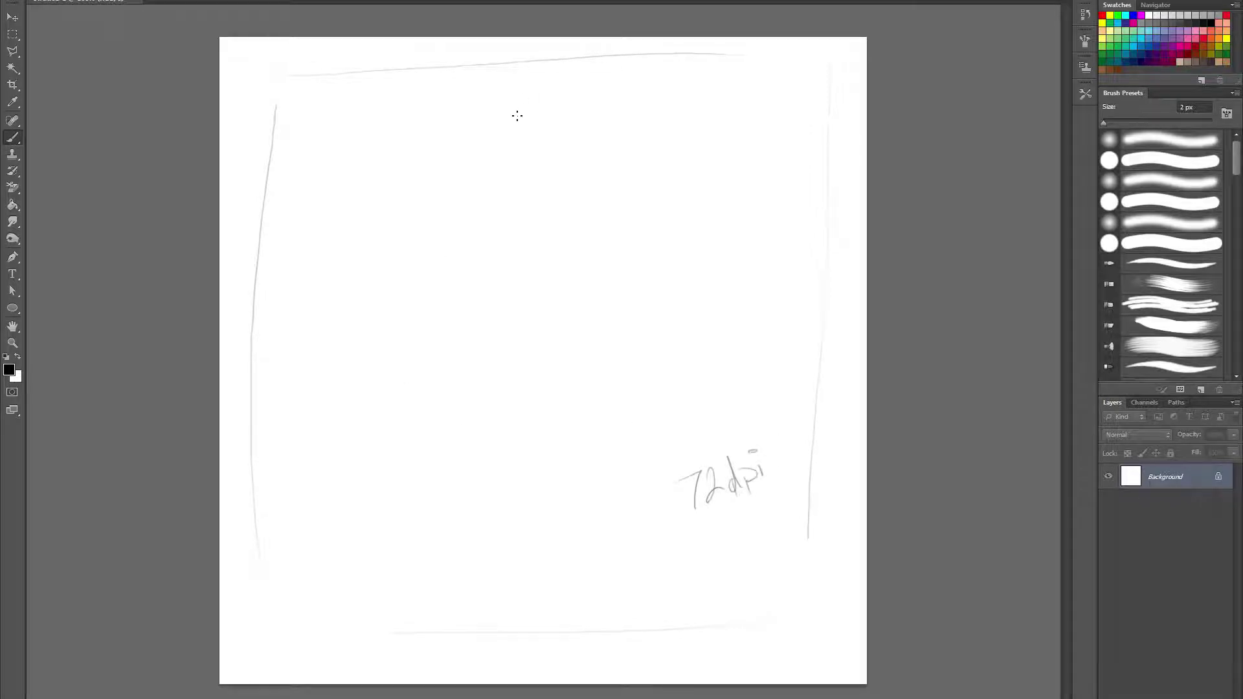
- Draw six long vertical S-curves across the canvas and a small arrow mark beside one of them
mouse_move(496, 119)
left_mouse_down()
mouse_move(454, 210)
mouse_move(473, 277)
mouse_move(536, 355)
mouse_move(527, 447)
mouse_move(458, 527)
mouse_move(446, 623)
left_mouse_up()
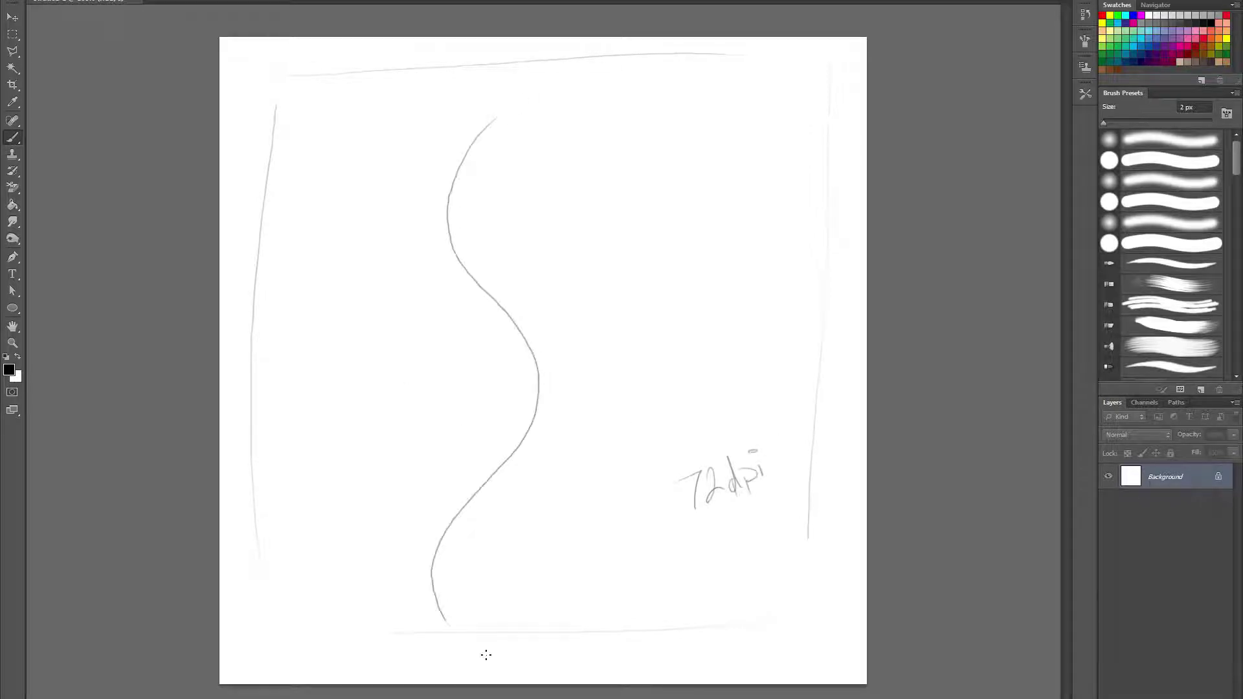
mouse_move(498, 579)
left_mouse_down()
mouse_move(594, 264)
mouse_move(572, 127)
left_mouse_up()
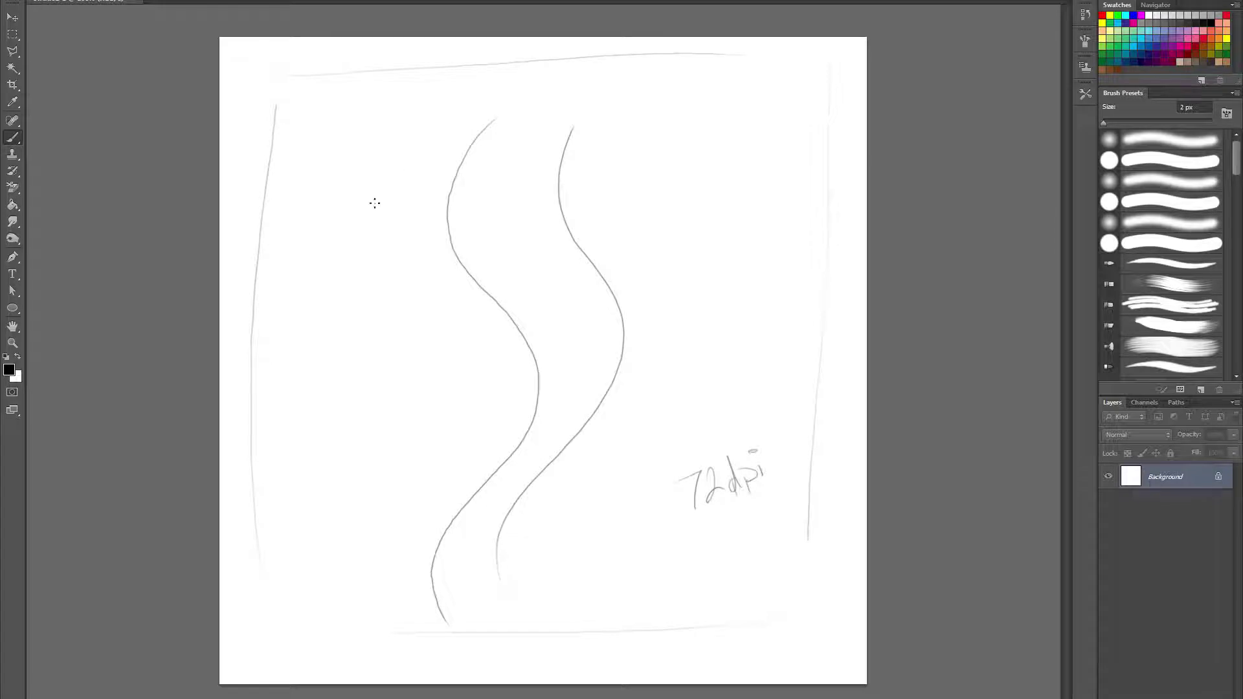
mouse_move(377, 168)
left_mouse_down()
mouse_move(396, 521)
mouse_move(346, 630)
left_mouse_up()
mouse_move(610, 432)
left_mouse_down()
mouse_move(703, 350)
mouse_move(701, 310)
mouse_move(661, 251)
mouse_move(648, 186)
mouse_move(722, 109)
left_mouse_up()
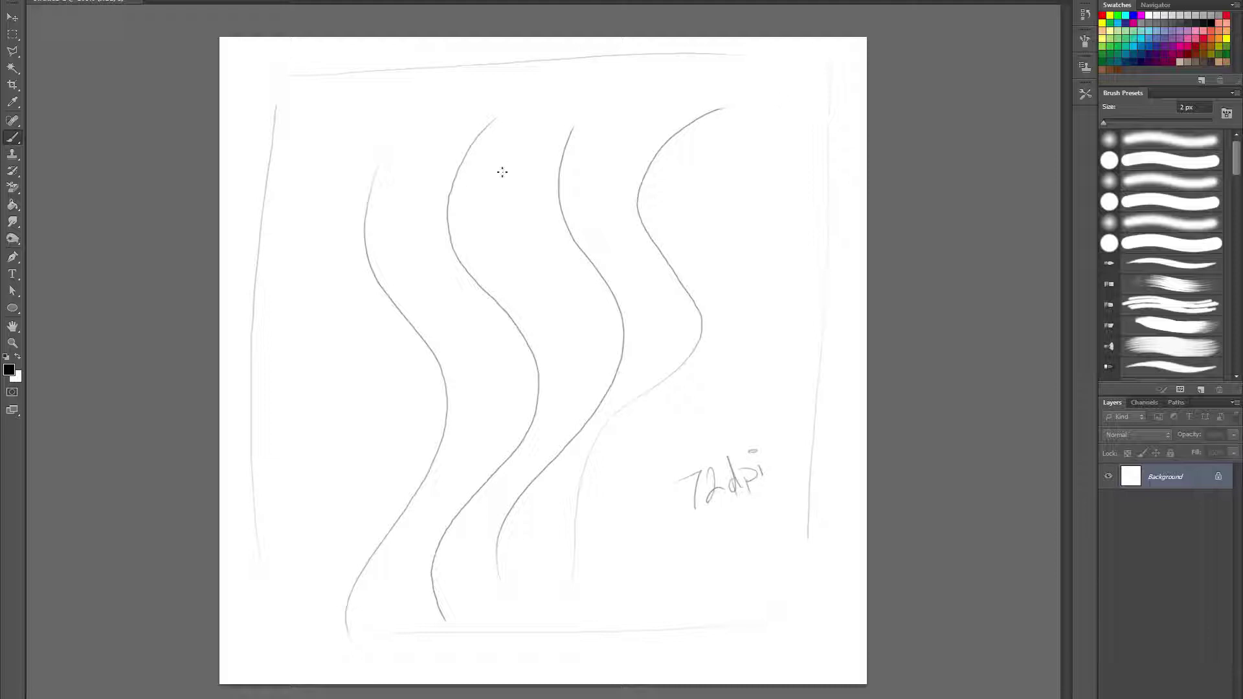
mouse_move(481, 182)
left_mouse_down()
mouse_move(476, 222)
mouse_move(483, 171)
mouse_move(467, 193)
left_mouse_up()
mouse_move(352, 116)
left_mouse_down()
mouse_move(369, 323)
mouse_move(304, 573)
left_mouse_up()
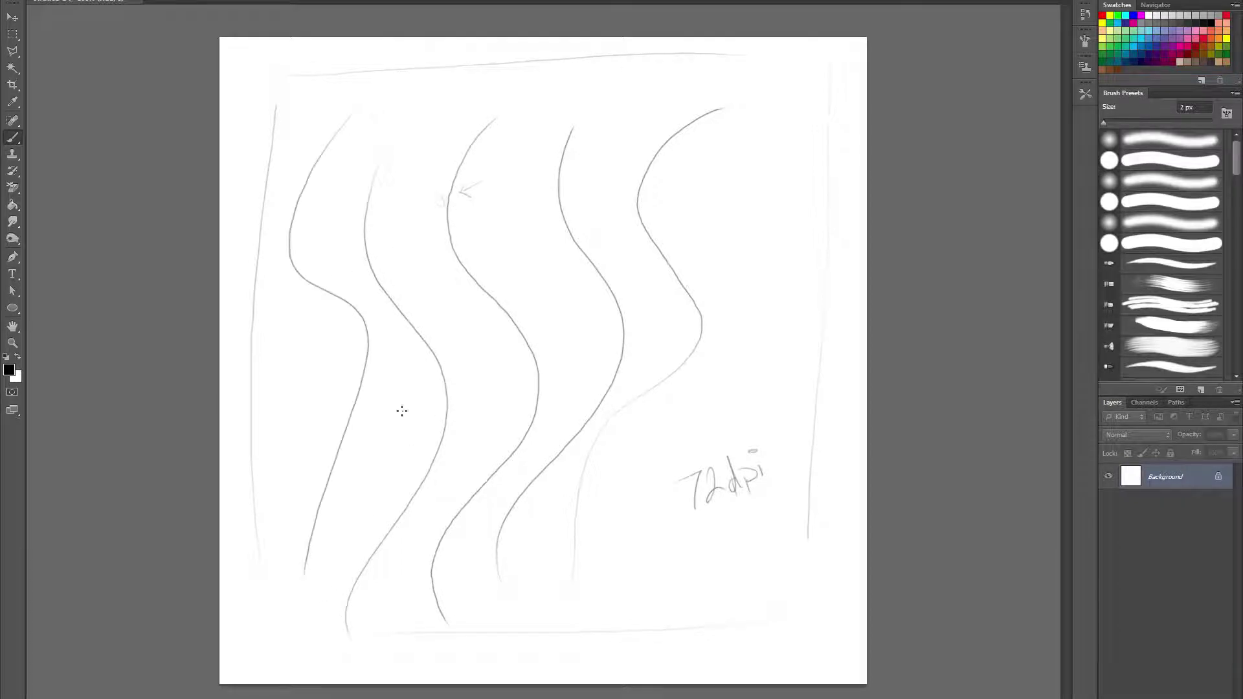
mouse_move(384, 412)
left_mouse_down()
mouse_move(384, 333)
mouse_move(359, 138)
left_mouse_up()
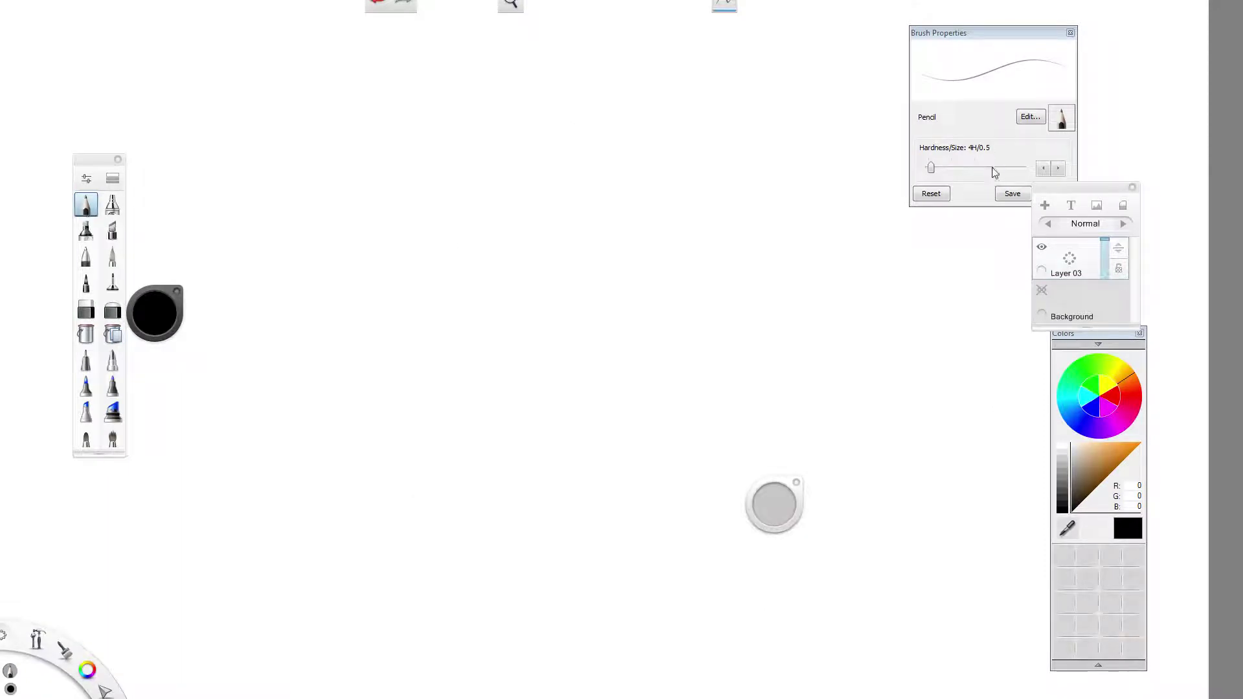
- Switch to SketchBook, set the Pencil's hardness/size to 4H/0.6 and draw long vertical S-curves across the canvas
left_click_drag(933, 173, 932, 170)
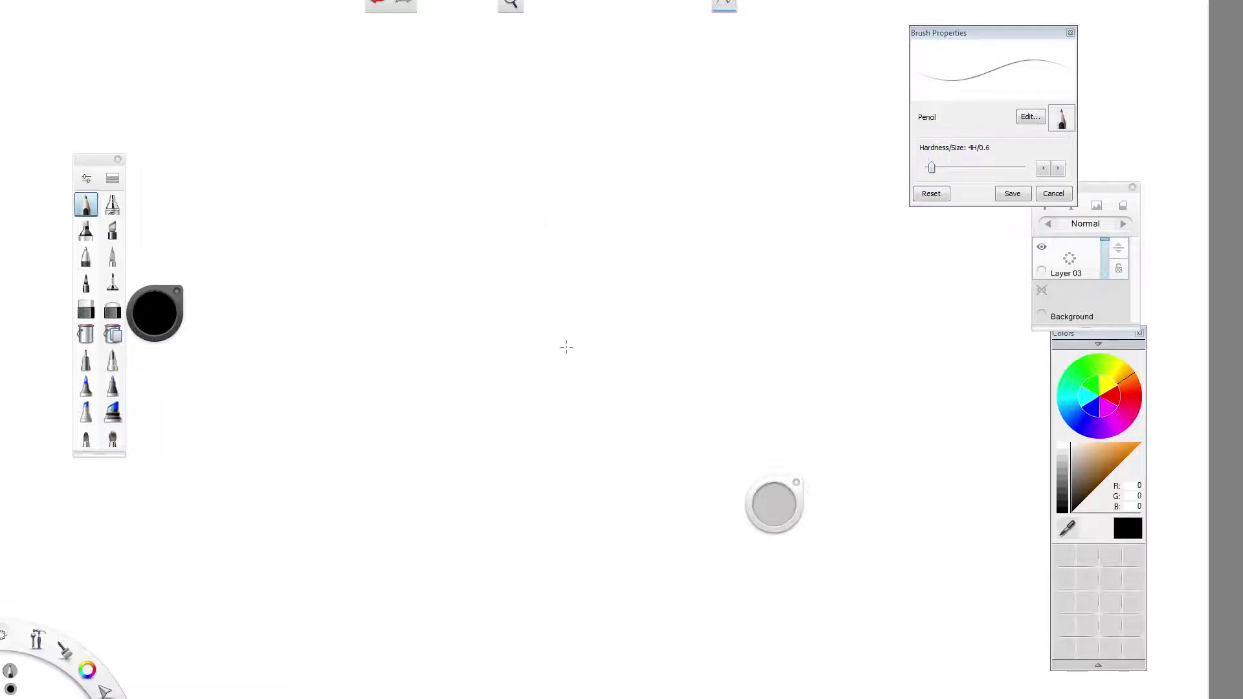
mouse_move(586, 79)
left_mouse_down()
mouse_move(553, 136)
mouse_move(555, 258)
mouse_move(593, 337)
mouse_move(570, 451)
mouse_move(425, 569)
left_mouse_up()
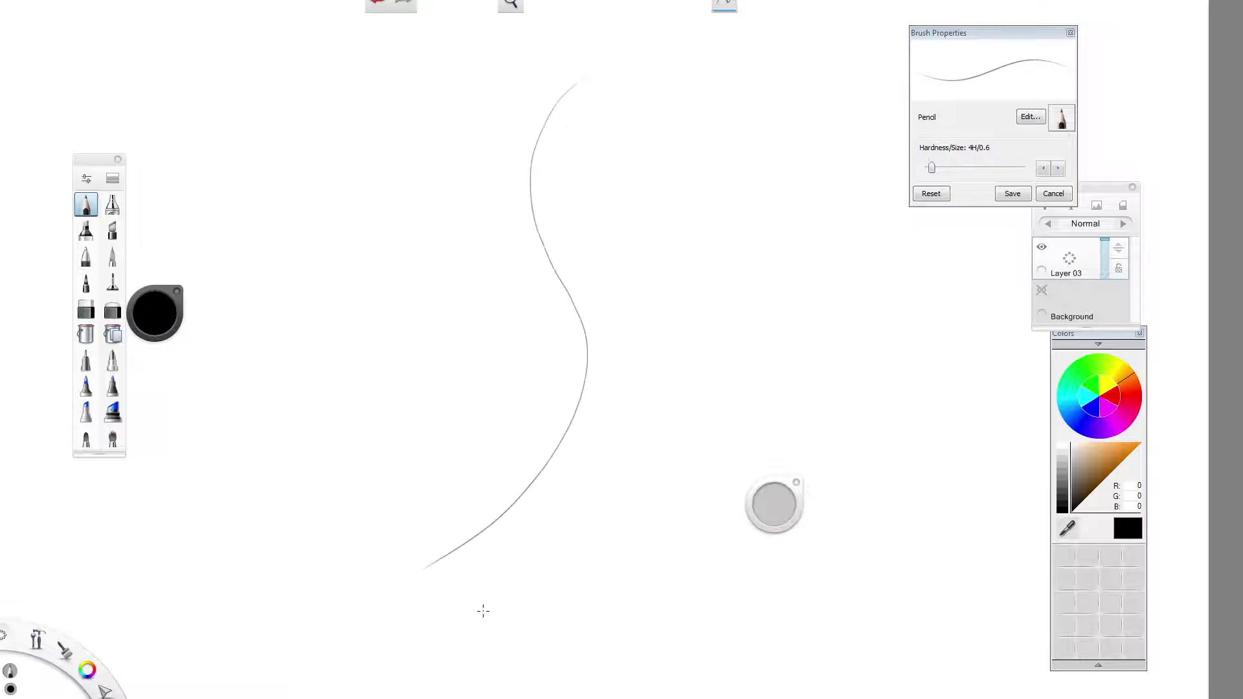
mouse_move(518, 606)
left_mouse_down()
mouse_move(632, 361)
mouse_move(738, 84)
left_mouse_up()
mouse_move(430, 149)
left_mouse_down()
mouse_move(435, 406)
mouse_move(306, 623)
left_mouse_up()
mouse_move(291, 497)
left_mouse_down()
mouse_move(342, 287)
mouse_move(336, 119)
mouse_move(356, 85)
mouse_move(360, 166)
mouse_move(281, 619)
left_mouse_up()
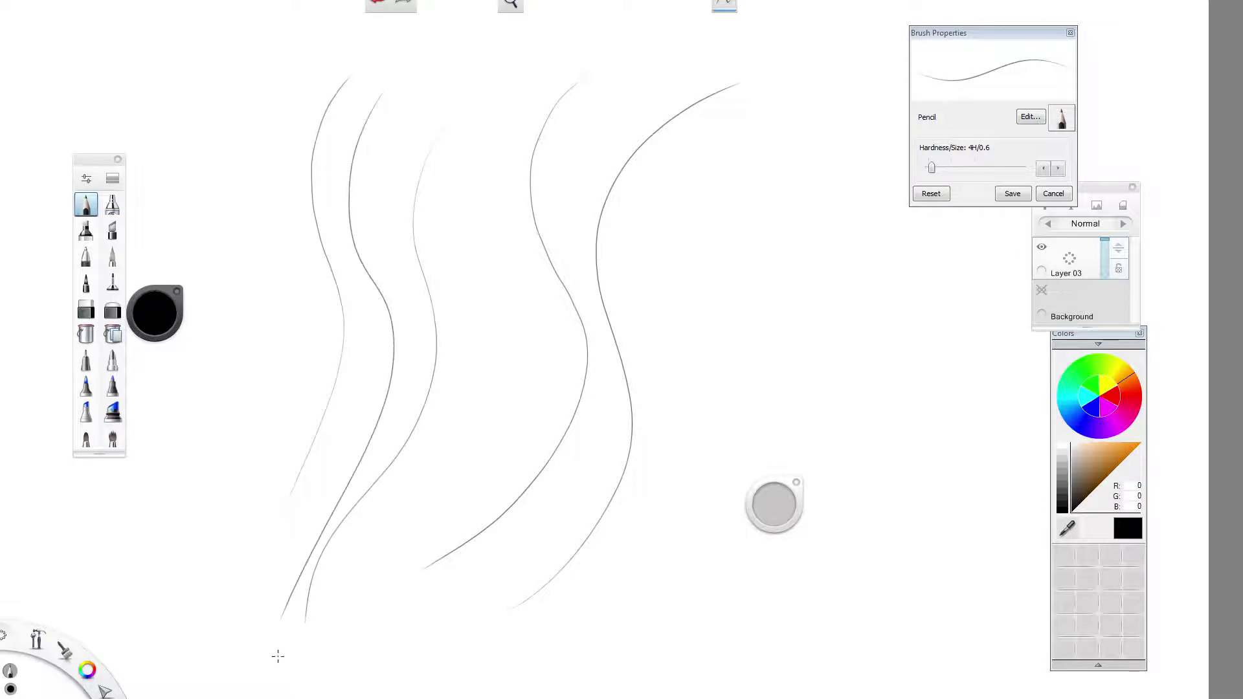
- Draw two large nested loops to the right of the curves and add two more S-curves among the existing ones
mouse_move(701, 485)
left_mouse_down()
mouse_move(674, 380)
mouse_move(894, 466)
left_mouse_up()
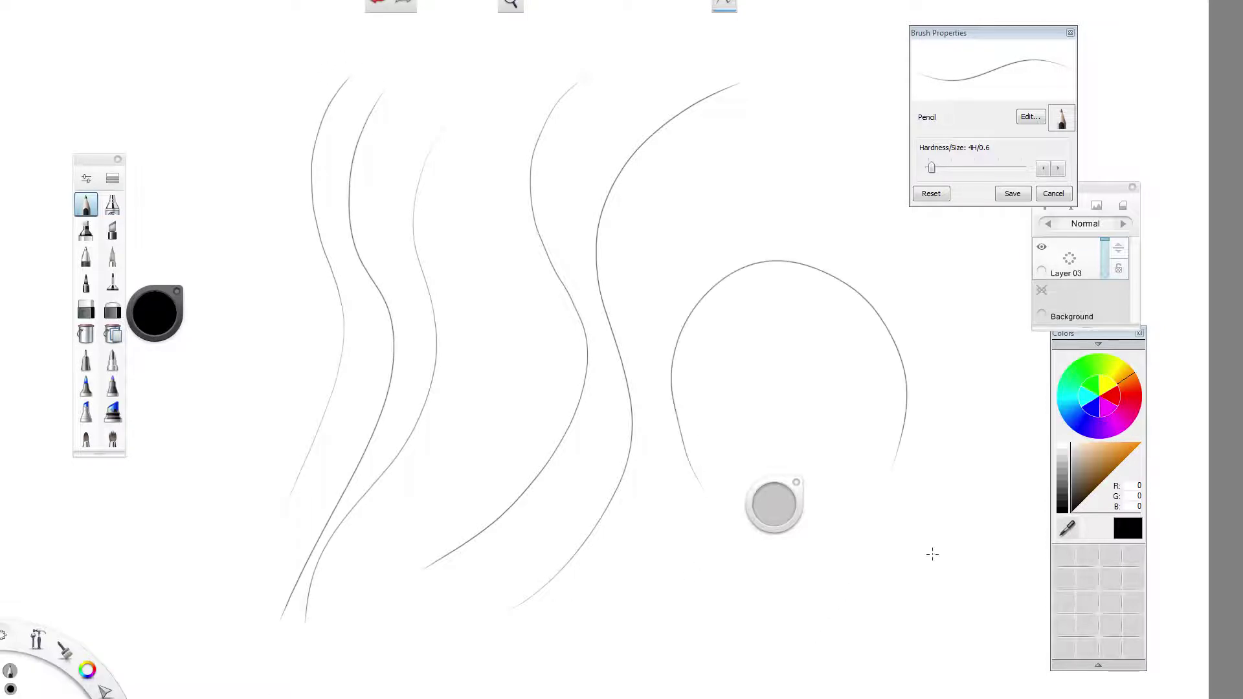
mouse_move(932, 553)
left_mouse_down()
mouse_move(712, 244)
mouse_move(843, 591)
mouse_move(974, 482)
left_mouse_up()
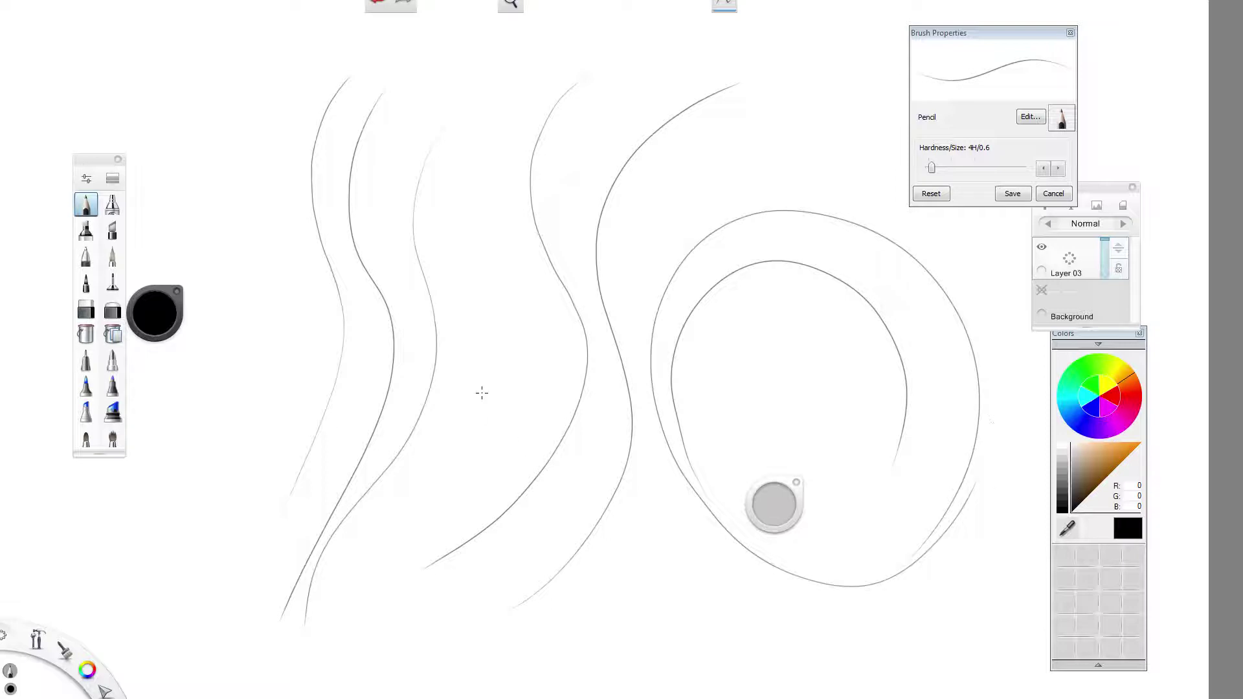
left_click_drag(482, 388, 550, 39)
left_click_drag(585, 146, 597, 496)
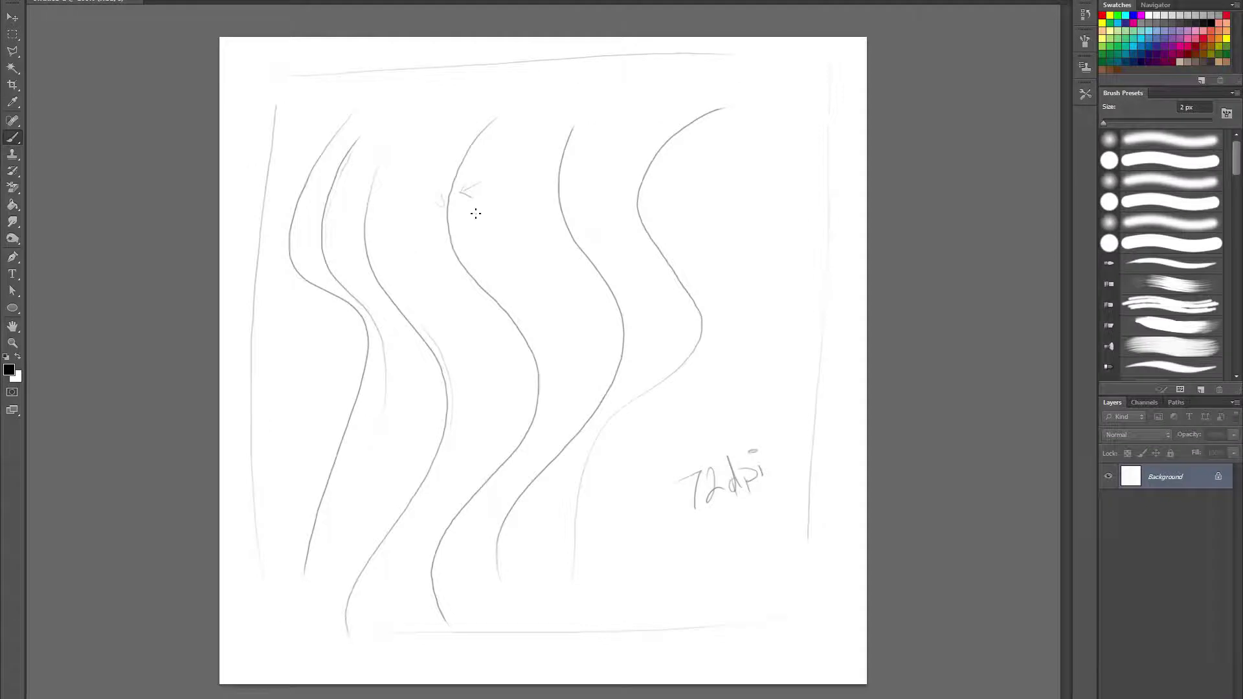
- Switch back to Photoshop, add four more long curves among the existing ones, and fill the Background layer with white
mouse_move(526, 147)
left_mouse_down()
mouse_move(518, 191)
mouse_move(542, 424)
left_mouse_up()
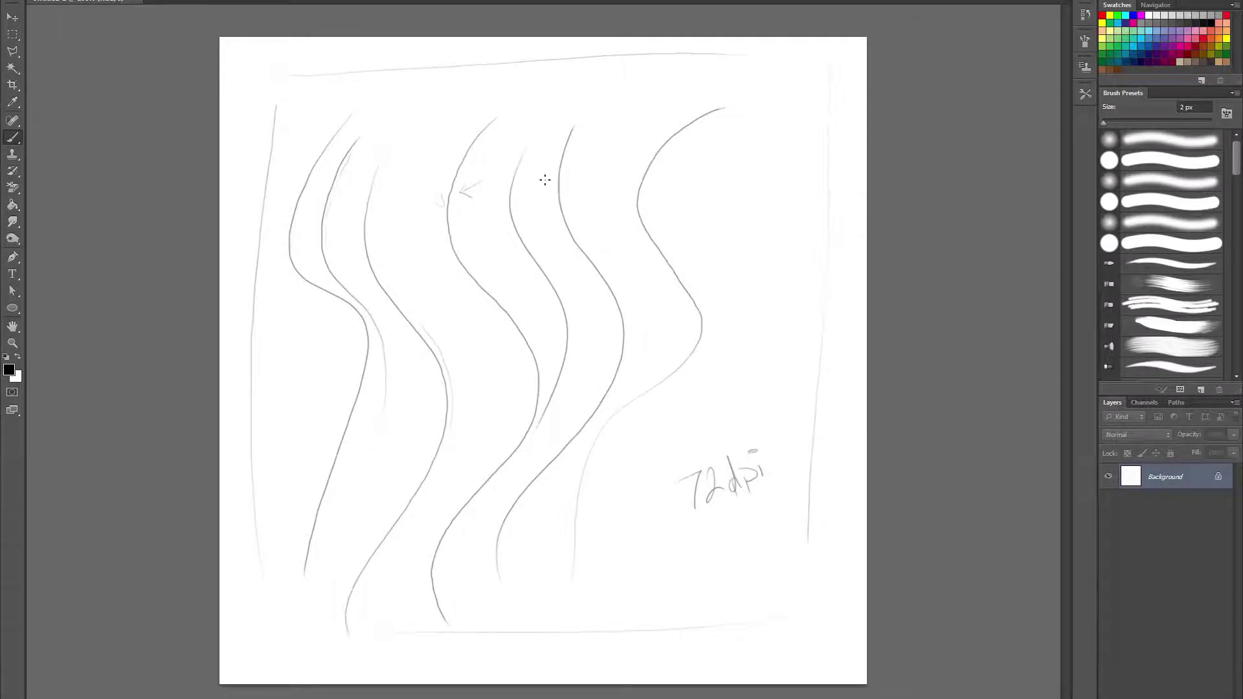
left_click_drag(611, 136, 625, 383)
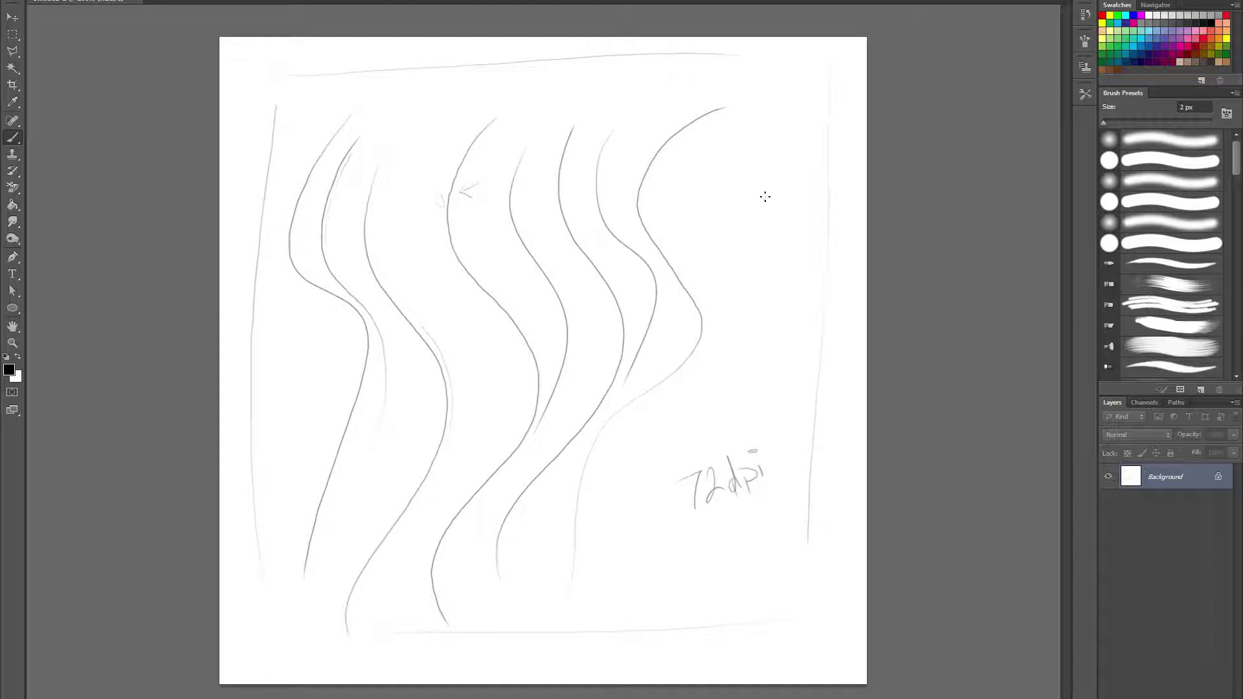
mouse_move(744, 146)
left_mouse_down()
mouse_move(727, 382)
mouse_move(654, 453)
left_mouse_up()
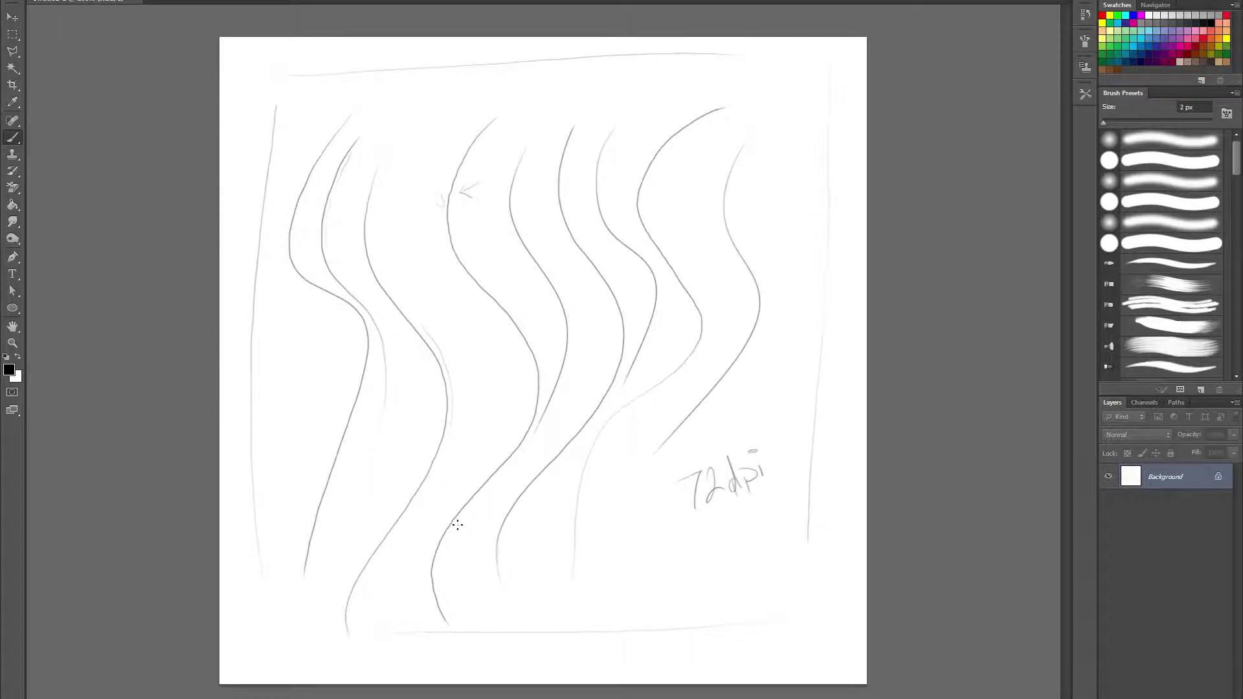
mouse_move(299, 454)
left_mouse_down()
mouse_move(341, 329)
mouse_move(424, 111)
left_mouse_up()
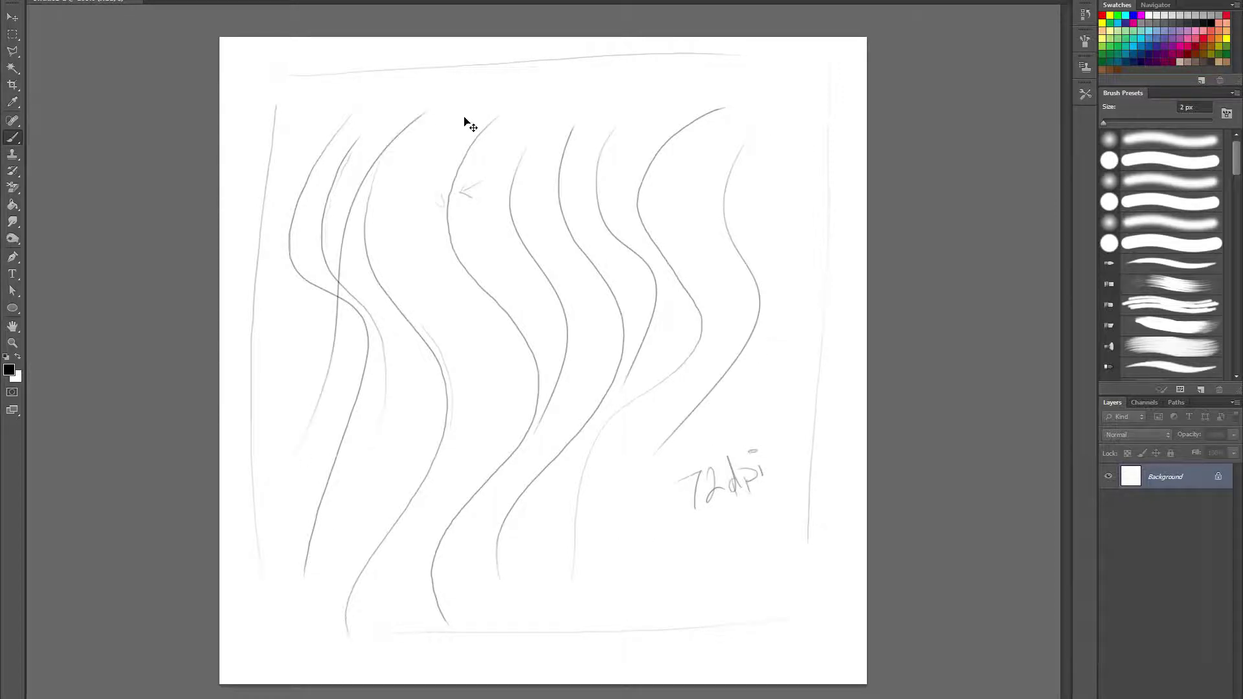
key("ctrl+BackSpace")
- Draw seven long, smooth vertical curves across the blank canvas
mouse_move(514, 126)
left_mouse_down()
mouse_move(480, 308)
mouse_move(448, 623)
left_mouse_up()
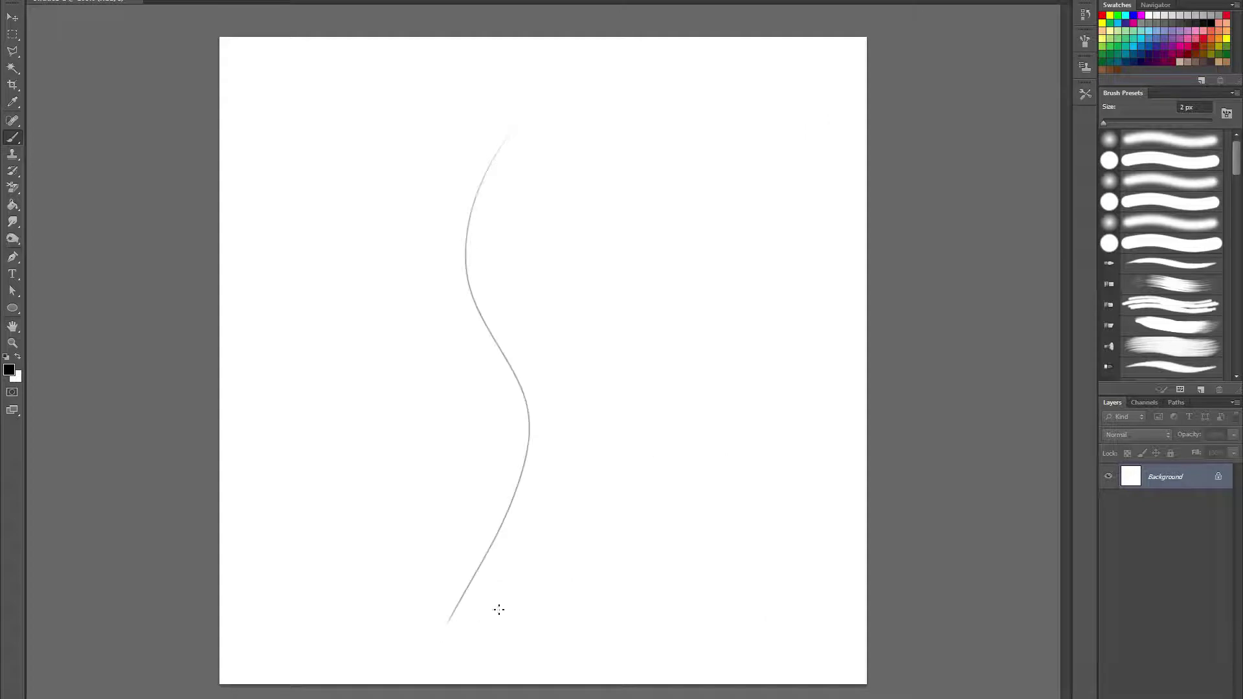
mouse_move(526, 593)
left_mouse_down()
mouse_move(566, 480)
mouse_move(619, 126)
left_mouse_up()
left_click_drag(418, 551, 435, 110)
left_click_drag(374, 526, 390, 67)
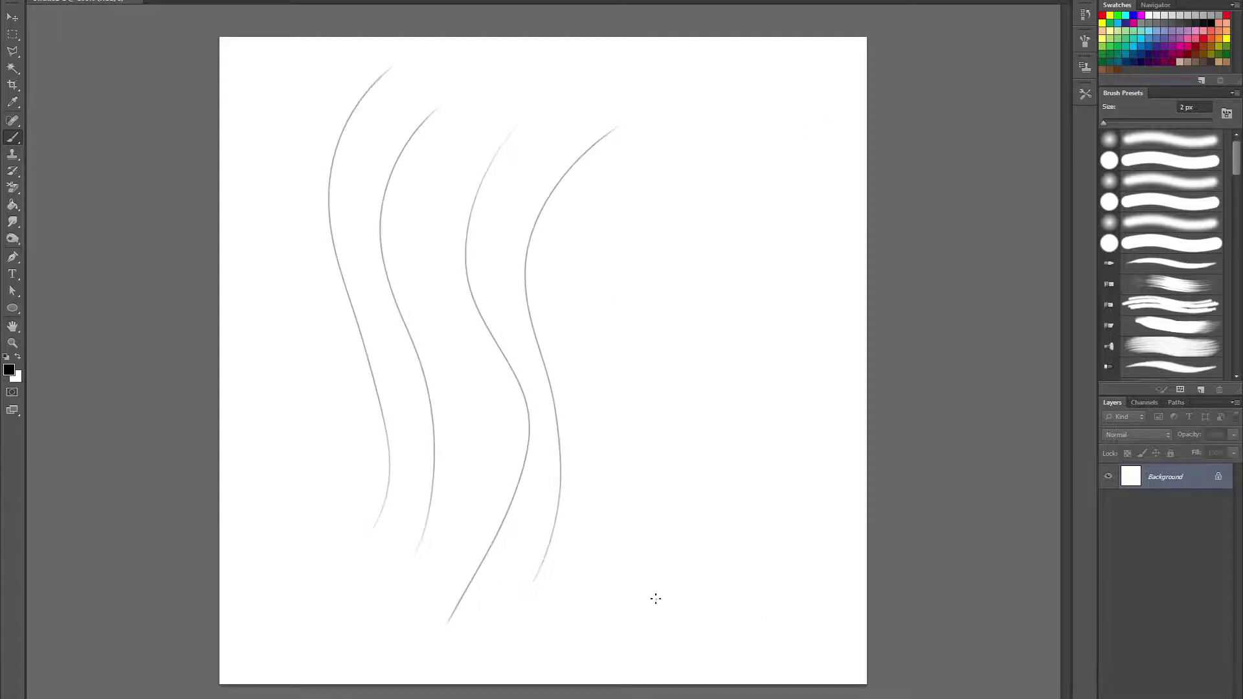
left_click_drag(644, 593, 729, 119)
mouse_move(604, 454)
left_mouse_down()
mouse_move(589, 400)
mouse_move(661, 103)
left_mouse_up()
mouse_move(320, 495)
left_mouse_down()
mouse_move(303, 351)
mouse_move(335, 116)
left_mouse_up()
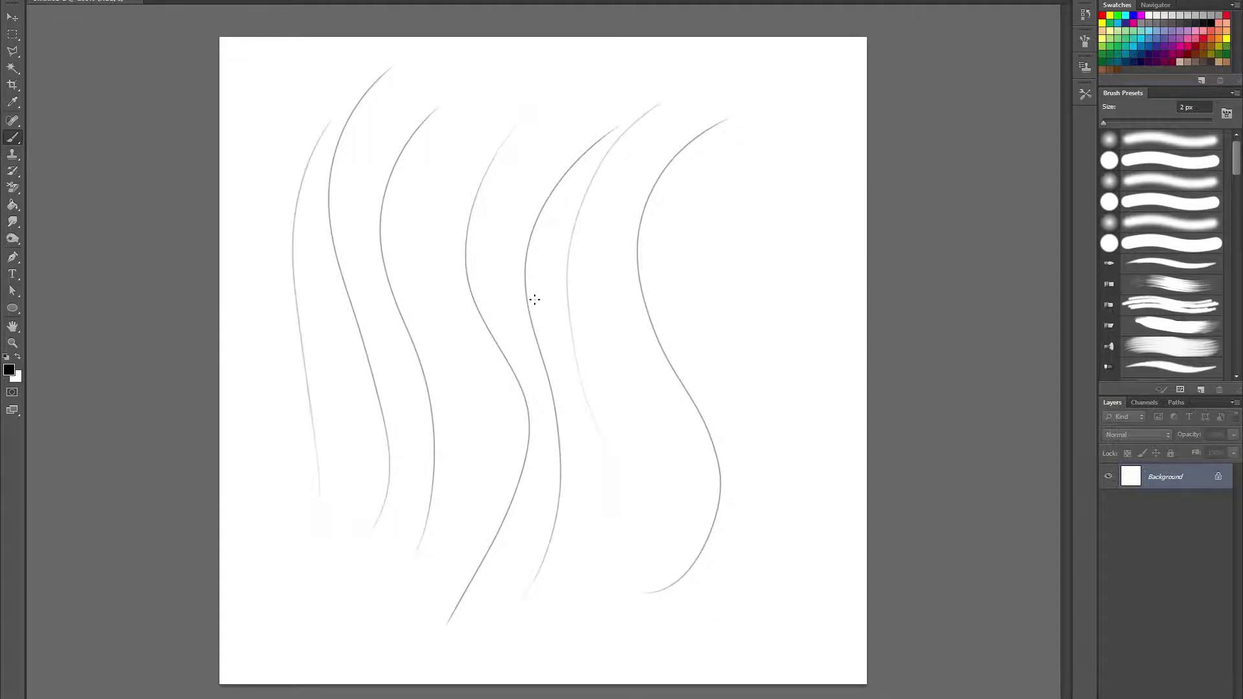
- Add five more S-curves between and beside the existing ones, and fill the Background layer with white to clear them
mouse_move(424, 212)
left_mouse_down()
mouse_move(437, 561)
mouse_move(408, 646)
left_mouse_up()
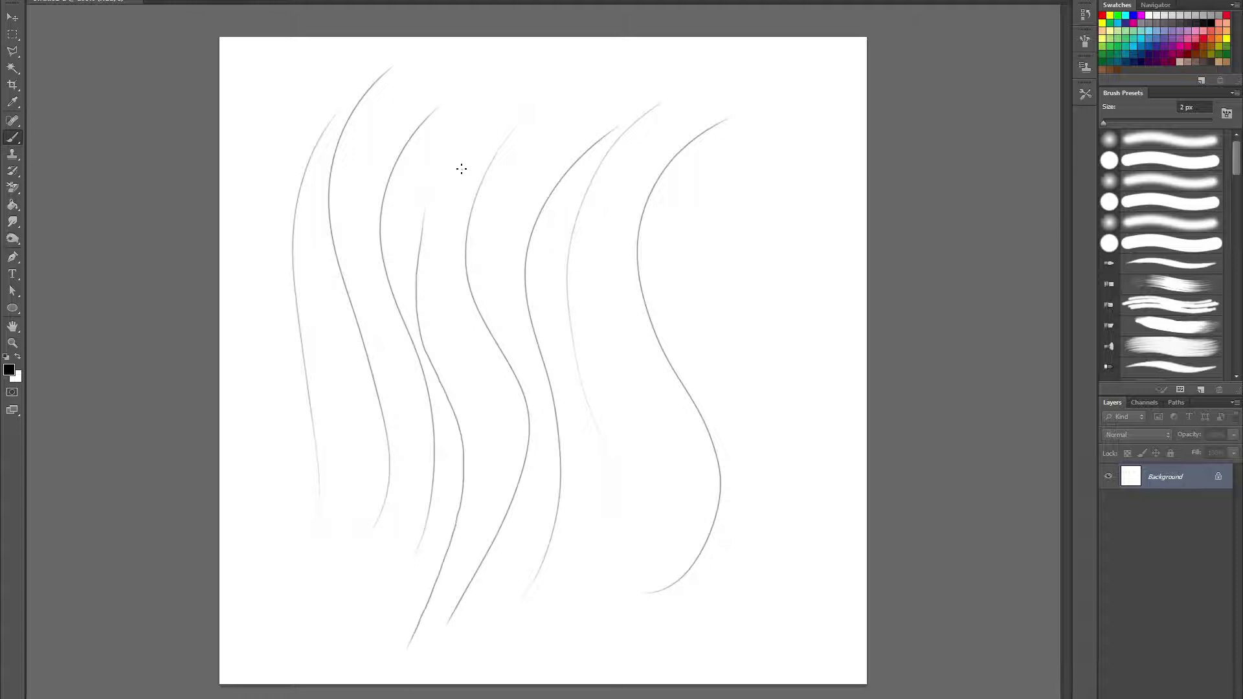
mouse_move(450, 161)
left_mouse_down()
mouse_move(441, 246)
mouse_move(496, 500)
mouse_move(465, 630)
mouse_move(435, 637)
left_mouse_up()
mouse_move(544, 581)
left_mouse_down()
mouse_move(583, 494)
mouse_move(557, 155)
left_mouse_up()
left_click_drag(629, 183, 634, 573)
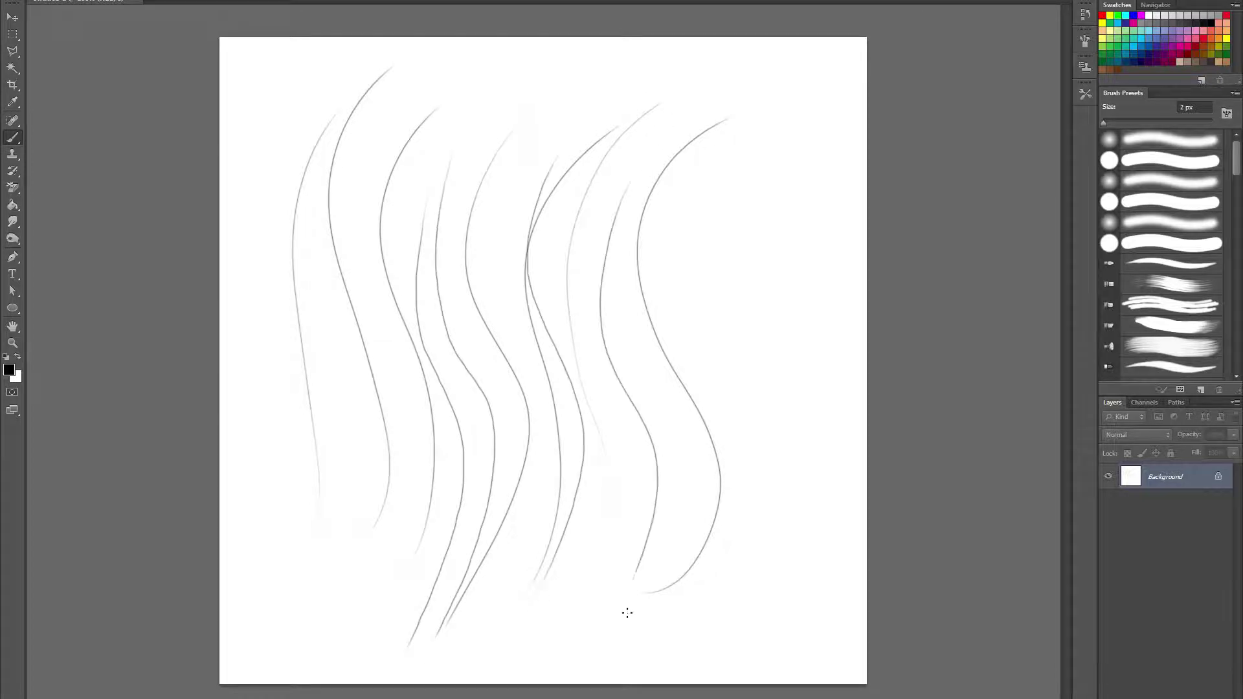
mouse_move(731, 561)
left_mouse_down()
mouse_move(749, 153)
mouse_move(723, 608)
mouse_move(820, 406)
mouse_move(789, 133)
left_mouse_up()
key("ctrl+BackSpace")
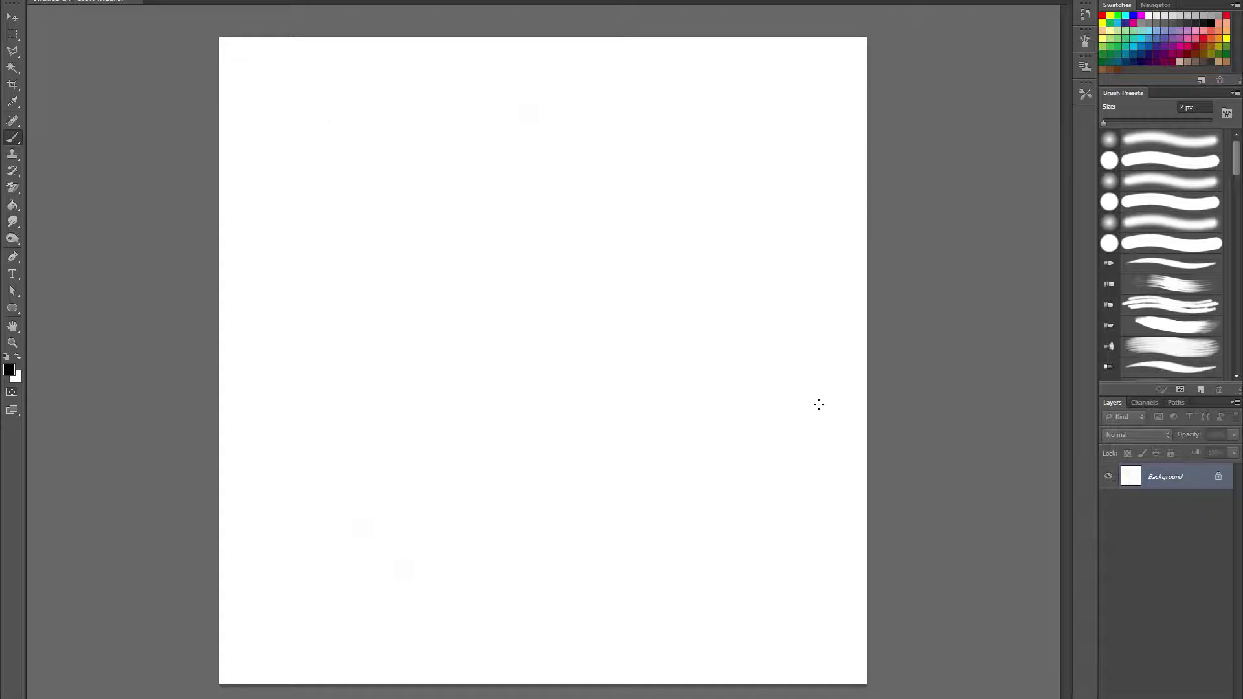
- Draw three long vertical S-curves down the middle of the blank canvas
mouse_move(525, 97)
left_mouse_down()
mouse_move(509, 313)
mouse_move(417, 594)
left_mouse_up()
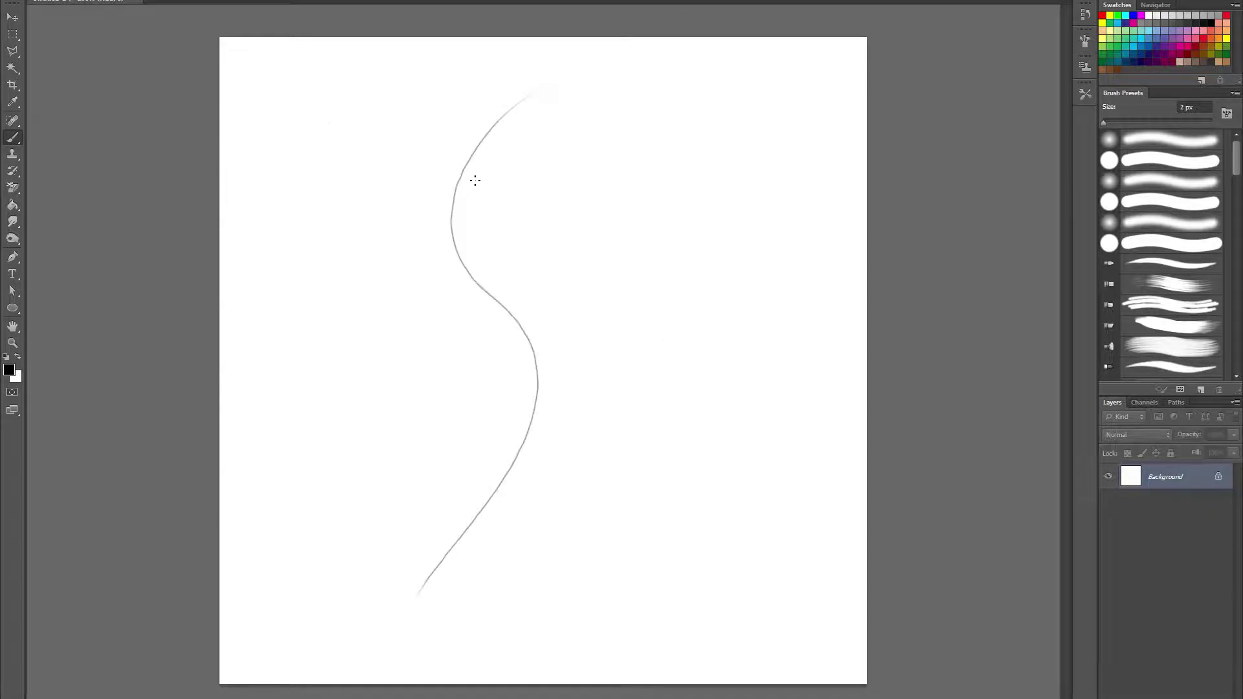
mouse_move(591, 167)
left_mouse_down()
mouse_move(636, 421)
mouse_move(538, 567)
left_mouse_up()
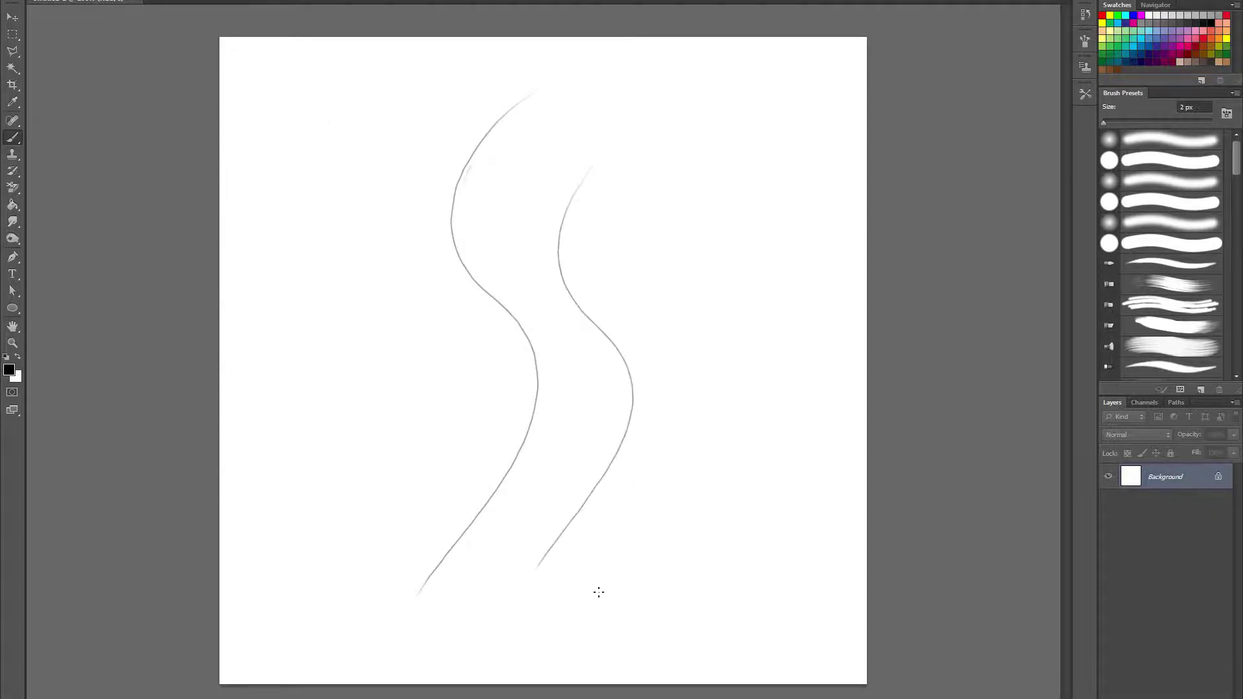
left_click_drag(612, 578, 646, 148)
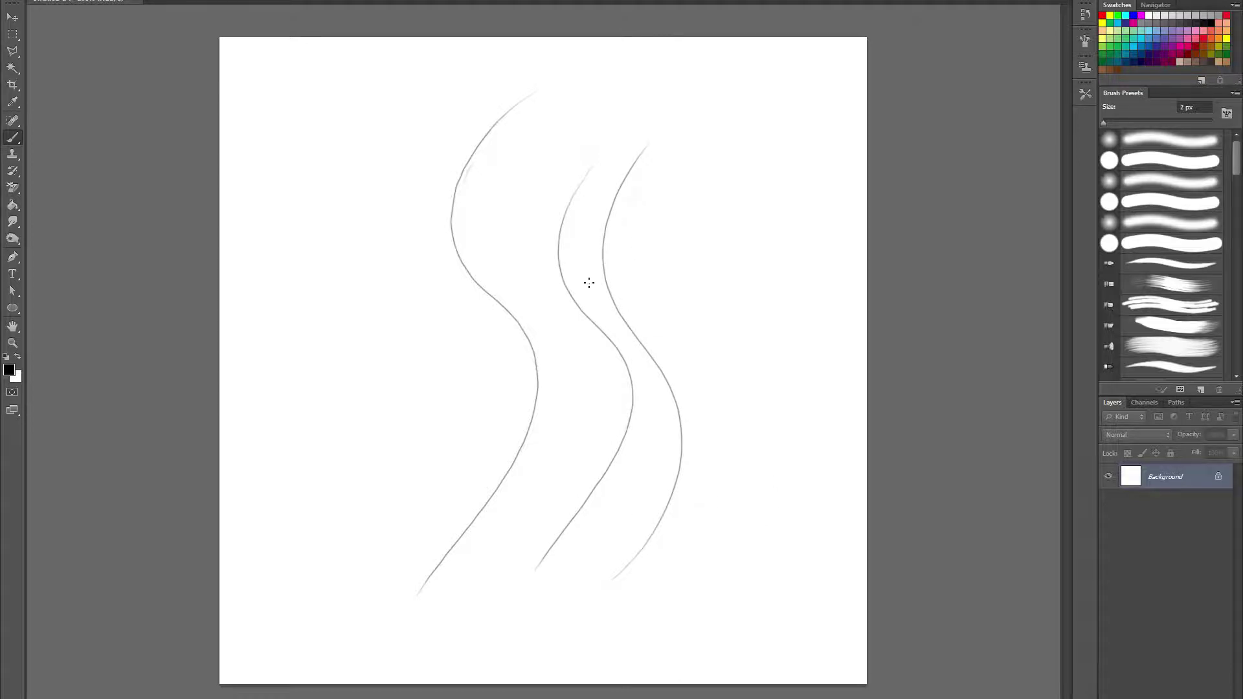
left_click_drag(661, 174, 586, 290)
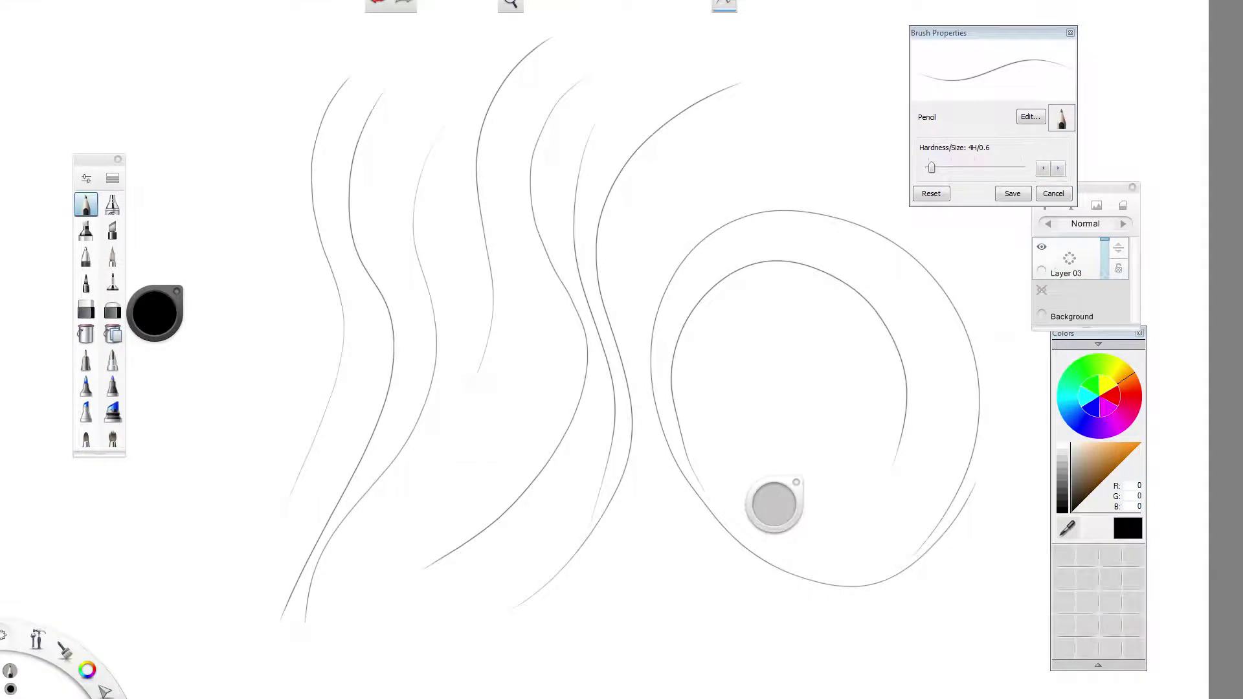
- Switch to SketchBook, delete Layer 03 with its test strokes and add a new blank layer
left_click(1075, 259)
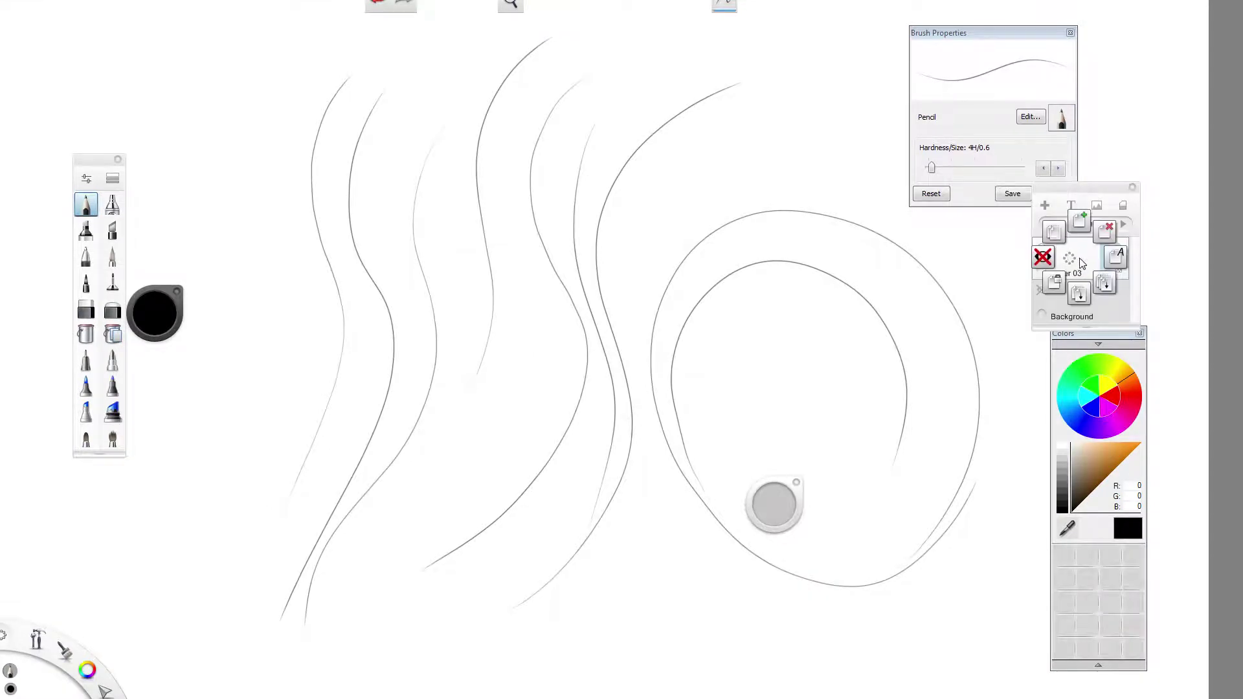
left_click(1105, 230)
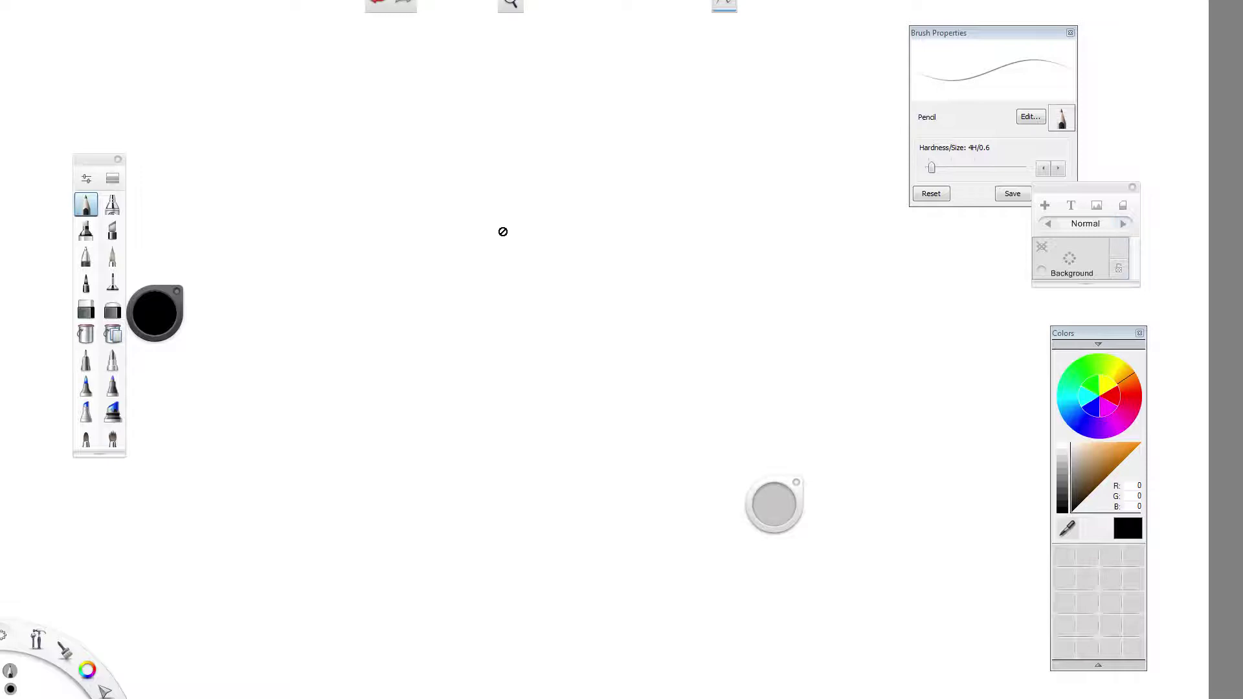
left_click_drag(1077, 261, 1085, 224)
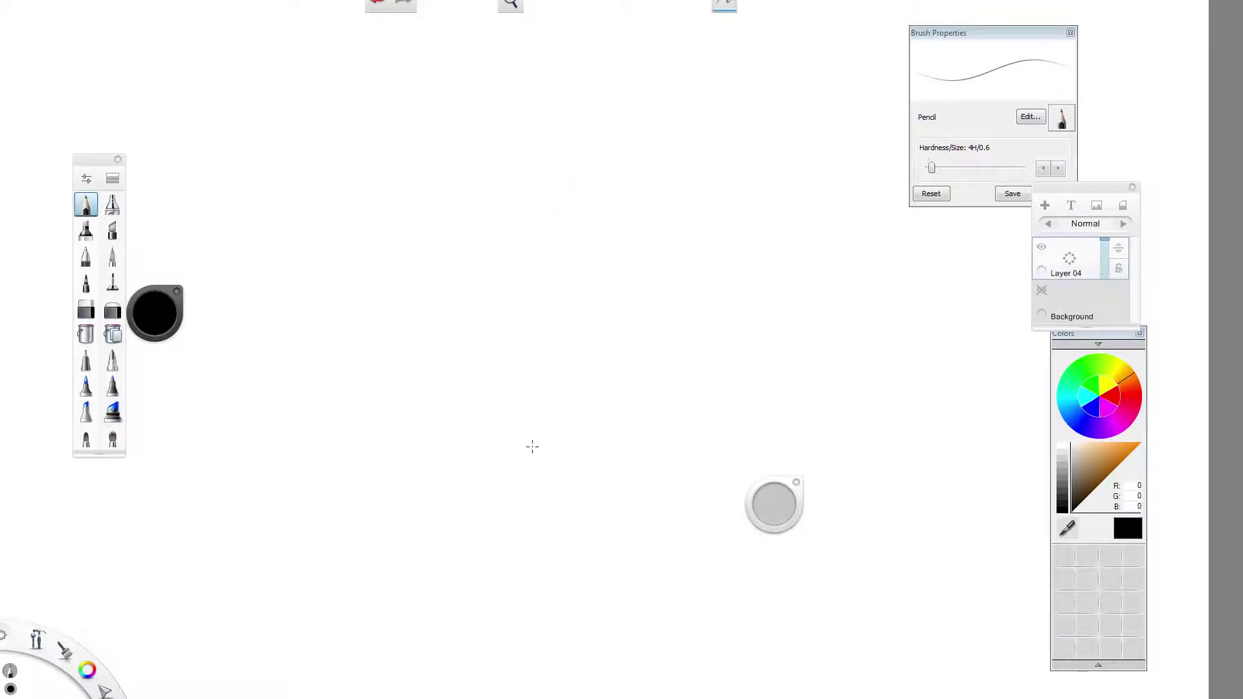
- Sketch a light oval for the head in the upper middle of the canvas
left_click_drag(491, 158, 667, 226)
left_click_drag(602, 385, 659, 296)
mouse_move(511, 146)
left_mouse_down()
mouse_move(475, 217)
mouse_move(530, 377)
mouse_move(655, 308)
mouse_move(566, 147)
left_mouse_up()
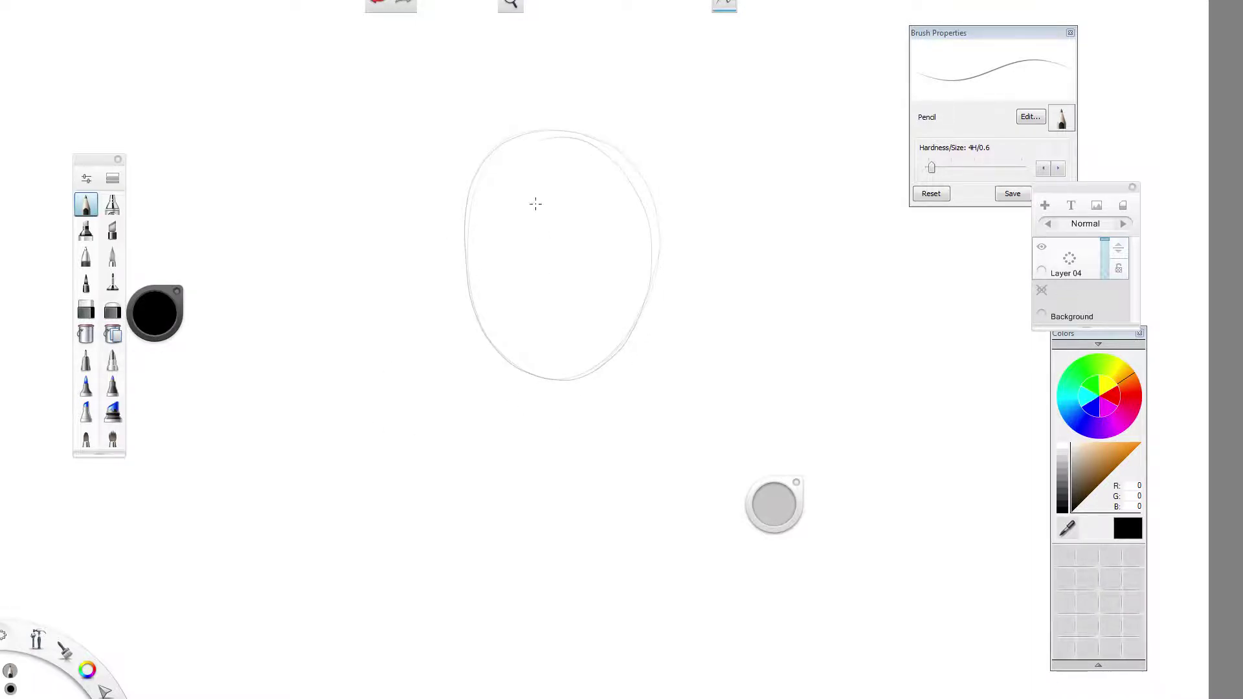
- Sketch the straight sides of the face and an angular jaw and chin below the head oval
left_click_drag(471, 221, 482, 387)
left_click_drag(656, 196, 655, 345)
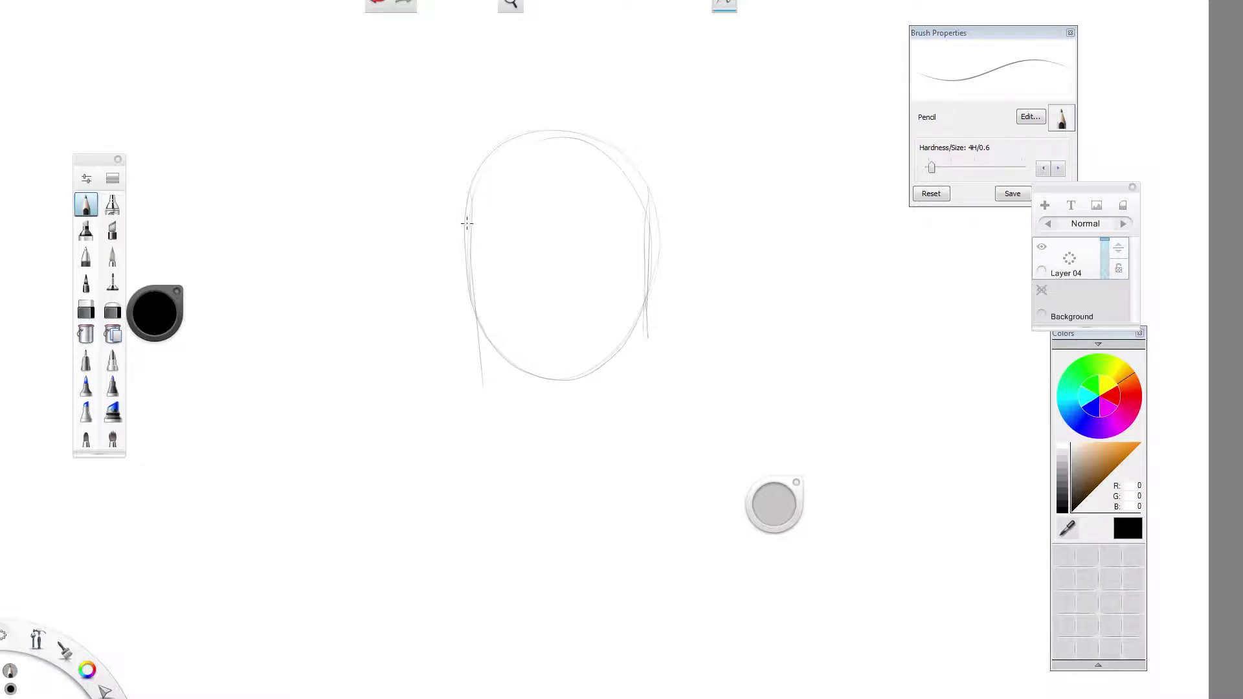
left_click_drag(501, 373, 474, 344)
left_click_drag(596, 423, 649, 327)
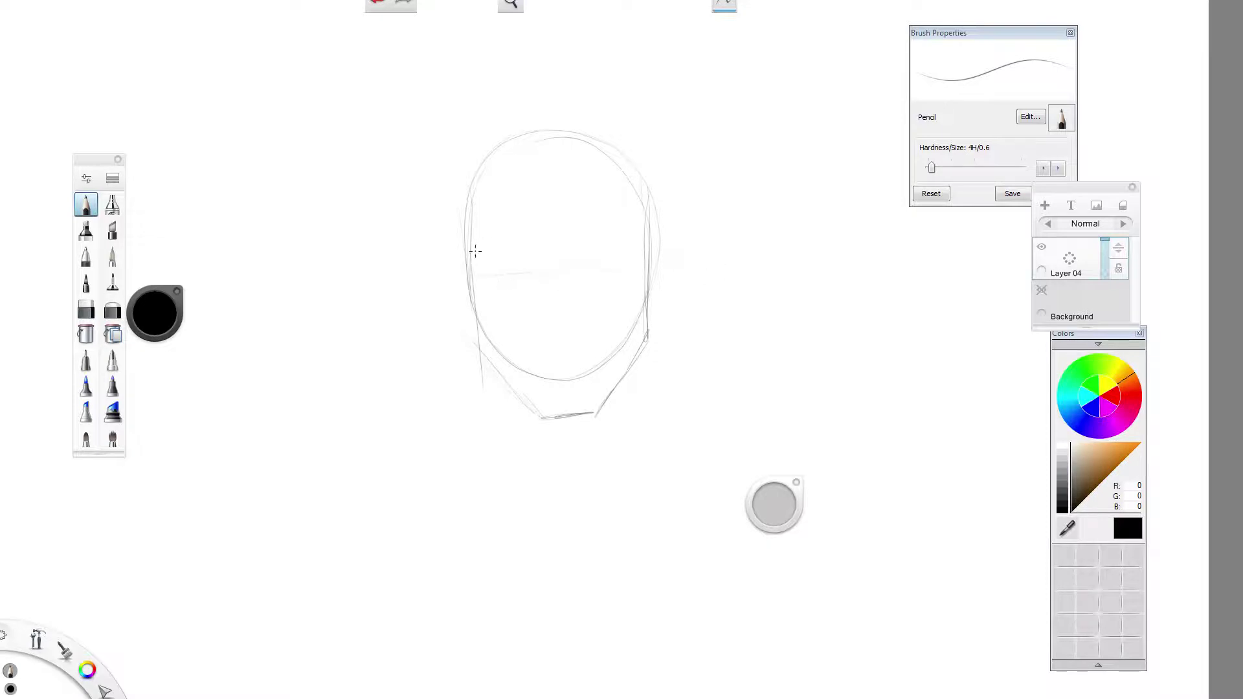
- Reinforce the head outline and sketch the brows, narrowed eyes, nose and mouth inside the face
left_click_drag(477, 205, 548, 149)
left_click_drag(658, 252, 655, 273)
mouse_move(506, 283)
left_mouse_down()
mouse_move(541, 277)
mouse_move(499, 268)
mouse_move(492, 275)
mouse_move(538, 265)
mouse_move(544, 301)
mouse_move(603, 256)
mouse_move(628, 267)
mouse_move(568, 292)
mouse_move(561, 314)
left_mouse_up()
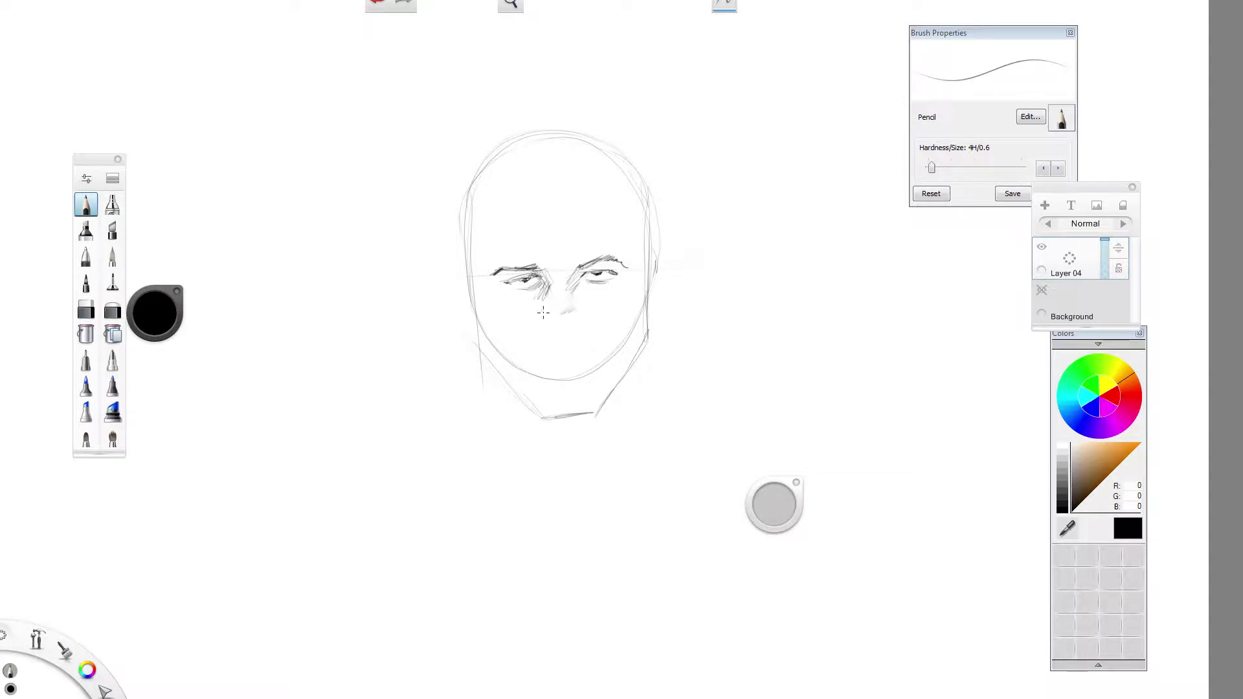
mouse_move(532, 316)
left_mouse_down()
mouse_move(556, 339)
mouse_move(590, 322)
left_mouse_up()
mouse_move(531, 366)
left_mouse_down()
mouse_move(597, 347)
mouse_move(526, 368)
mouse_move(586, 369)
left_mouse_up()
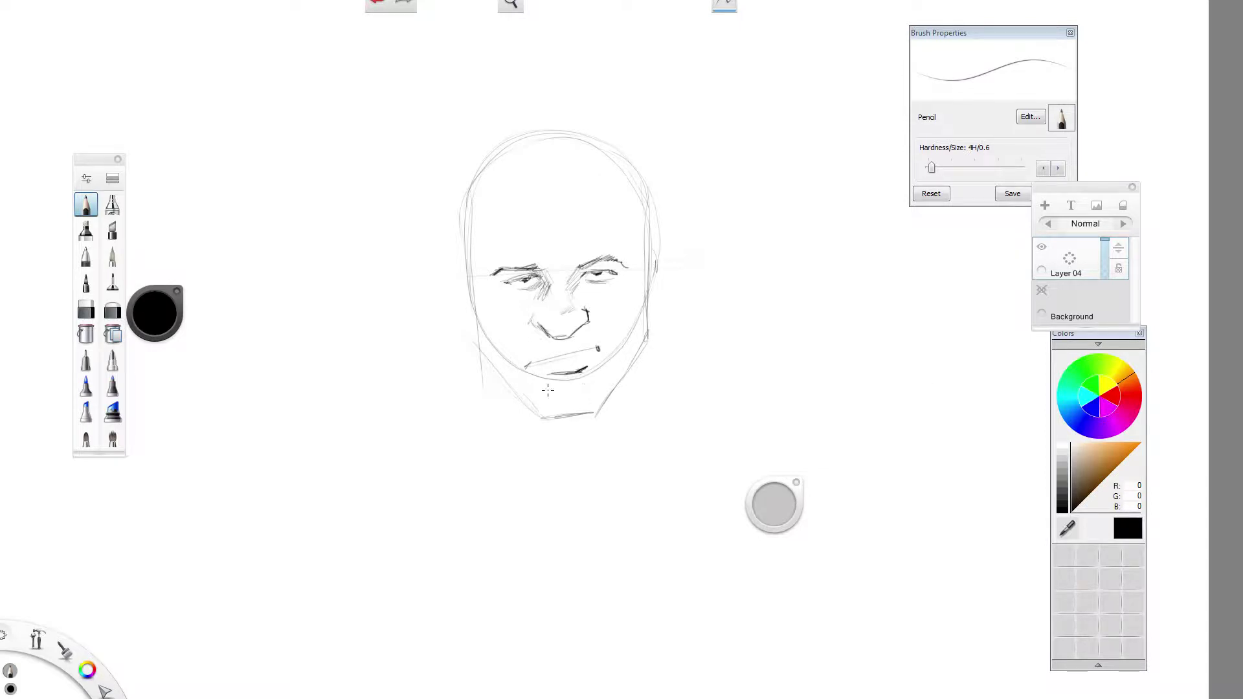
- Darken both sides of the face and build up the angular jaw and chin with repeated pencil strokes
mouse_move(527, 387)
left_mouse_down()
mouse_move(574, 418)
mouse_move(558, 428)
mouse_move(582, 427)
mouse_move(609, 418)
mouse_move(641, 353)
left_mouse_up()
left_click_drag(647, 277, 631, 325)
mouse_move(646, 261)
left_mouse_down()
mouse_move(647, 303)
mouse_move(645, 290)
left_mouse_up()
mouse_move(651, 223)
left_mouse_down()
mouse_move(644, 266)
mouse_move(647, 253)
left_mouse_up()
mouse_move(478, 257)
left_mouse_down()
mouse_move(473, 294)
mouse_move(471, 283)
left_mouse_up()
mouse_move(476, 204)
left_mouse_down()
mouse_move(489, 341)
mouse_move(509, 360)
mouse_move(494, 351)
mouse_move(502, 385)
mouse_move(486, 335)
mouse_move(504, 388)
left_mouse_up()
mouse_move(499, 384)
left_mouse_down()
mouse_move(536, 408)
mouse_move(516, 400)
left_mouse_up()
left_click_drag(489, 352, 527, 403)
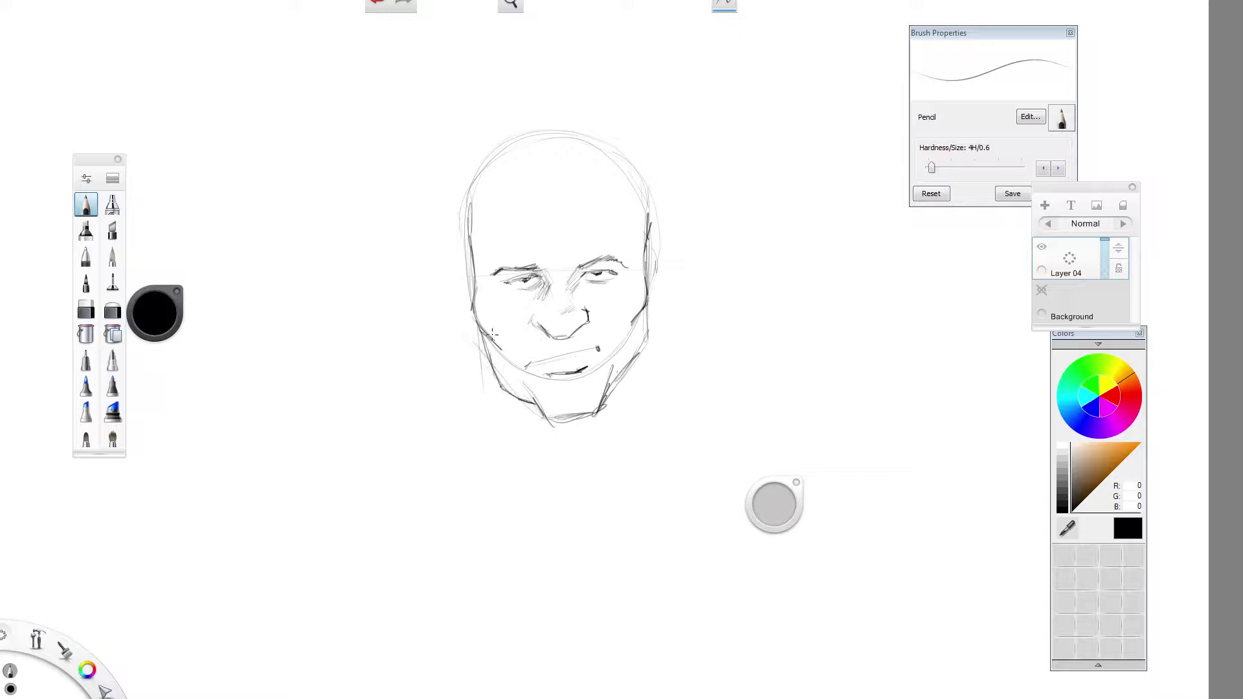
left_click_drag(640, 353, 609, 393)
mouse_move(651, 312)
left_mouse_down()
mouse_move(642, 348)
mouse_move(643, 332)
left_mouse_up()
mouse_move(652, 312)
left_mouse_down()
mouse_move(617, 403)
mouse_move(621, 426)
left_mouse_up()
mouse_move(487, 337)
left_mouse_down()
mouse_move(549, 423)
mouse_move(582, 394)
mouse_move(561, 421)
mouse_move(544, 402)
mouse_move(564, 433)
mouse_move(598, 414)
left_mouse_up()
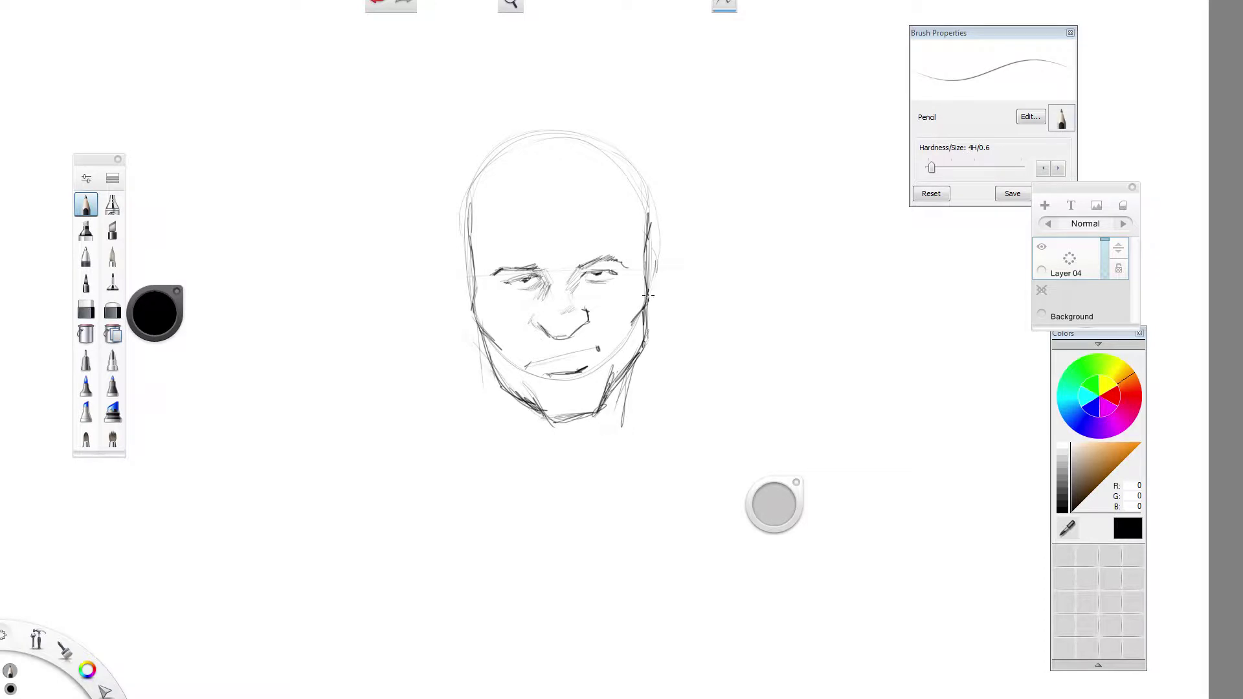
- Sketch tufts of hair at both temples and the ears along the sides of the head
left_click_drag(466, 182, 441, 254)
left_click_drag(446, 234, 469, 277)
left_click_drag(654, 184, 678, 227)
left_click_drag(675, 217, 646, 320)
left_click_drag(461, 274, 475, 321)
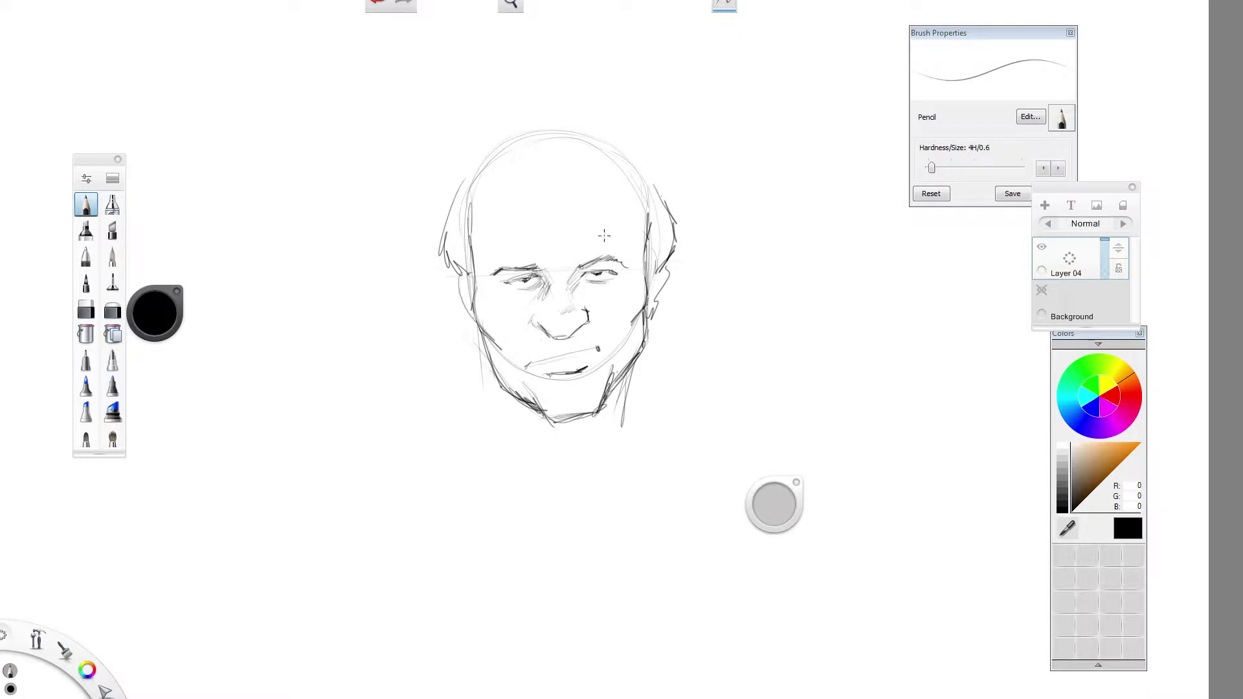
- Erase the oval guideline crossing below the mouth with the Hard Eraser and return to the Pencil
left_click(86, 309)
mouse_move(517, 366)
left_mouse_down()
mouse_move(572, 378)
mouse_move(561, 379)
left_mouse_up()
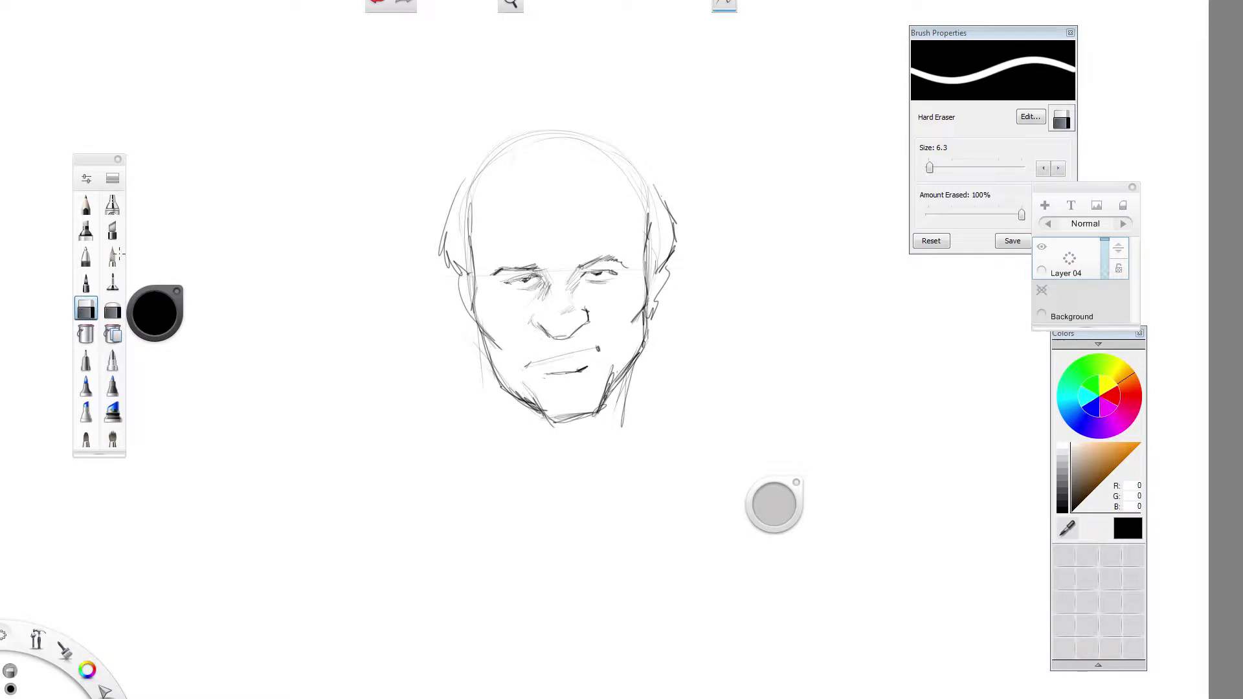
left_click(86, 204)
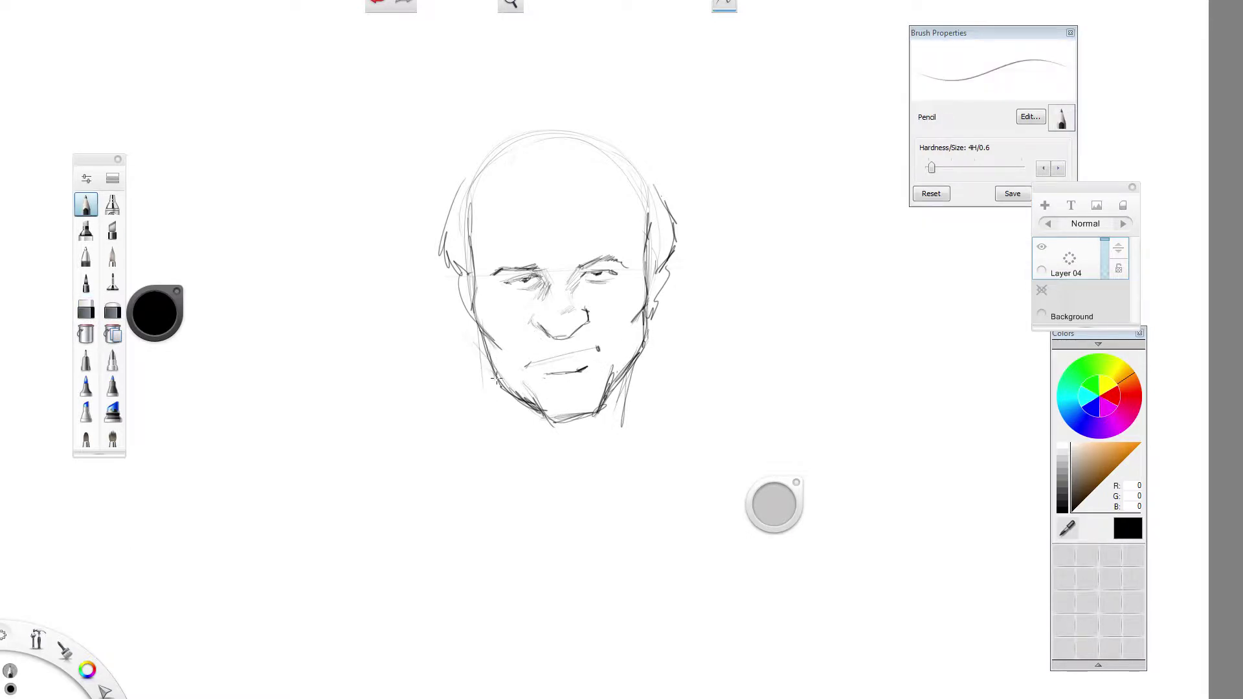
- Add a neck line below the jaw and draw rectangular glasses with a bridge over both eyes
left_click_drag(489, 360, 487, 450)
mouse_move(552, 276)
left_mouse_down()
mouse_move(589, 316)
mouse_move(595, 272)
mouse_move(584, 276)
mouse_move(646, 277)
mouse_move(635, 301)
left_mouse_up()
mouse_move(639, 295)
left_mouse_down()
mouse_move(632, 312)
mouse_move(634, 303)
left_mouse_up()
left_click_drag(639, 275, 633, 302)
left_click_drag(641, 264, 644, 276)
left_click_drag(648, 266, 649, 274)
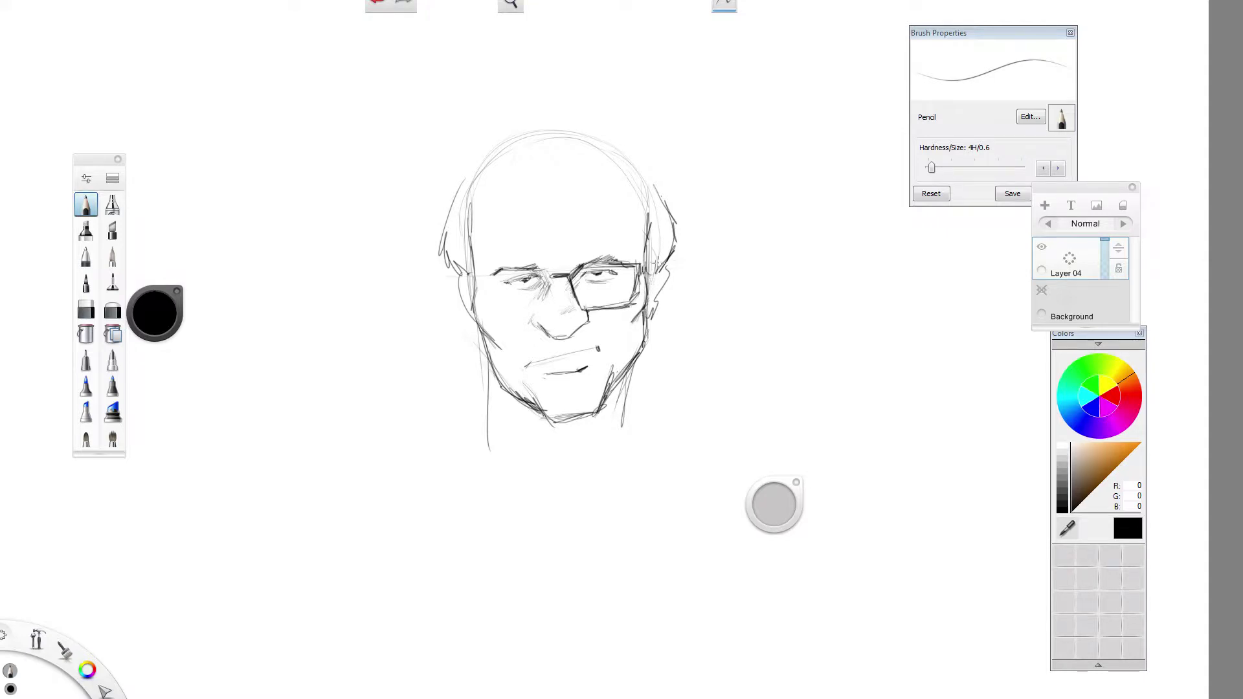
mouse_move(542, 268)
left_mouse_down()
mouse_move(555, 279)
mouse_move(499, 273)
left_mouse_up()
mouse_move(540, 268)
left_mouse_down()
mouse_move(490, 296)
mouse_move(496, 318)
mouse_move(494, 304)
mouse_move(523, 326)
mouse_move(549, 322)
mouse_move(560, 296)
mouse_move(576, 311)
mouse_move(476, 279)
left_mouse_up()
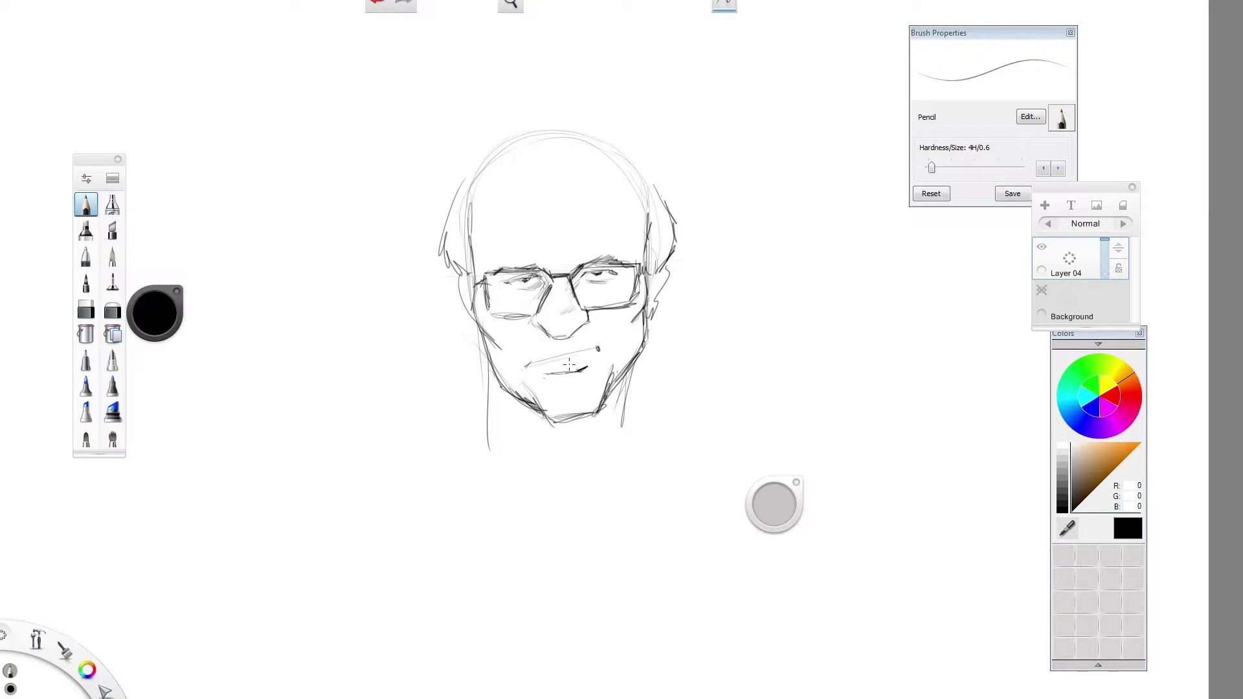
- Darken the line between the lips and reinforce the upper contour of the skull
left_click_drag(561, 358, 594, 353)
mouse_move(468, 189)
left_mouse_down()
mouse_move(528, 139)
mouse_move(495, 173)
mouse_move(520, 135)
left_mouse_up()
- Draw long vertical S-curves beside the head, one to its right and two to its left
left_click_drag(732, 89, 659, 465)
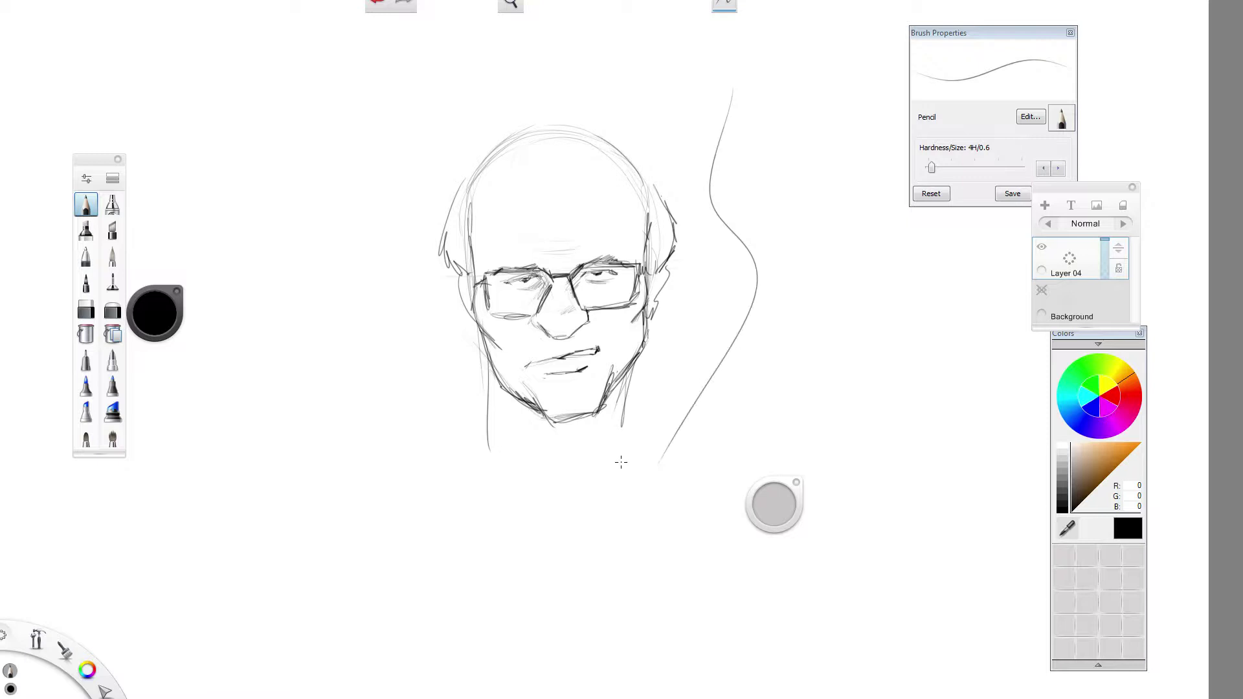
mouse_move(412, 101)
left_mouse_down()
mouse_move(376, 206)
mouse_move(356, 497)
left_mouse_up()
left_click_drag(341, 136, 326, 453)
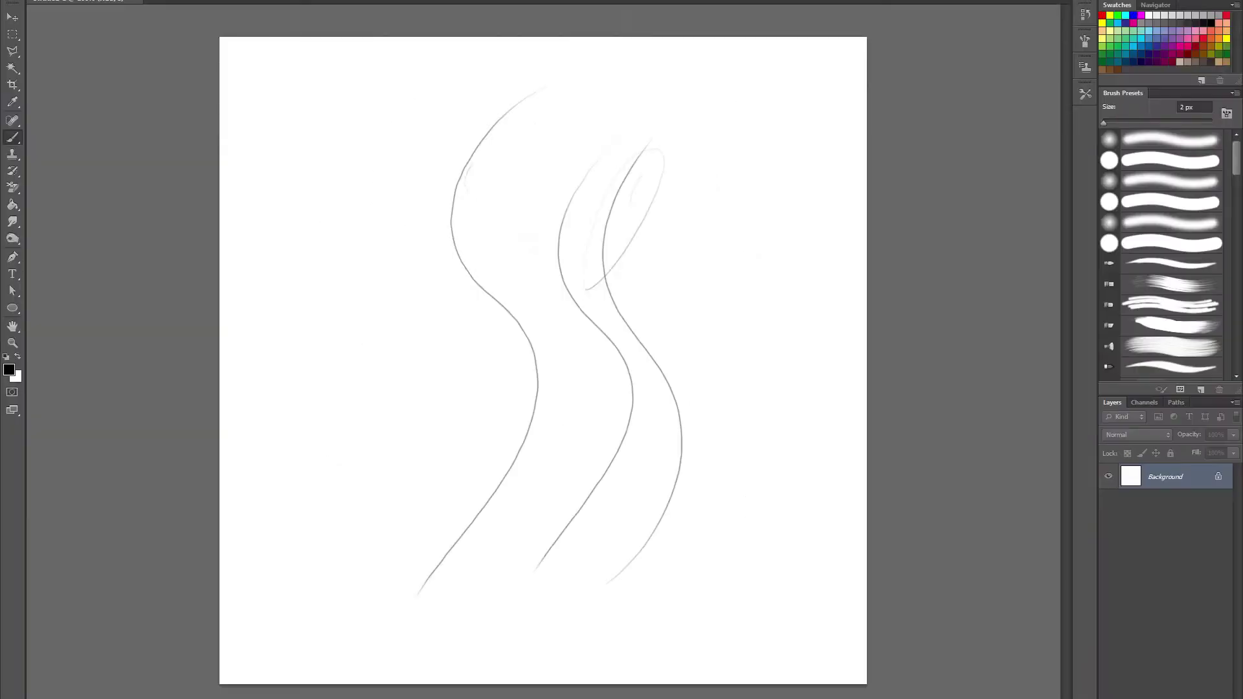
- Switch to Photoshop and sketch a small head beside the curves with an oval, guidelines, brows, eyes, nose and mouth
mouse_move(721, 292)
left_mouse_down()
mouse_move(815, 233)
mouse_move(686, 285)
mouse_move(817, 267)
left_mouse_up()
mouse_move(713, 268)
left_mouse_down()
mouse_move(707, 255)
mouse_move(692, 259)
mouse_move(776, 255)
mouse_move(737, 259)
left_mouse_up()
mouse_move(702, 296)
left_mouse_down()
mouse_move(710, 272)
mouse_move(761, 260)
left_mouse_up()
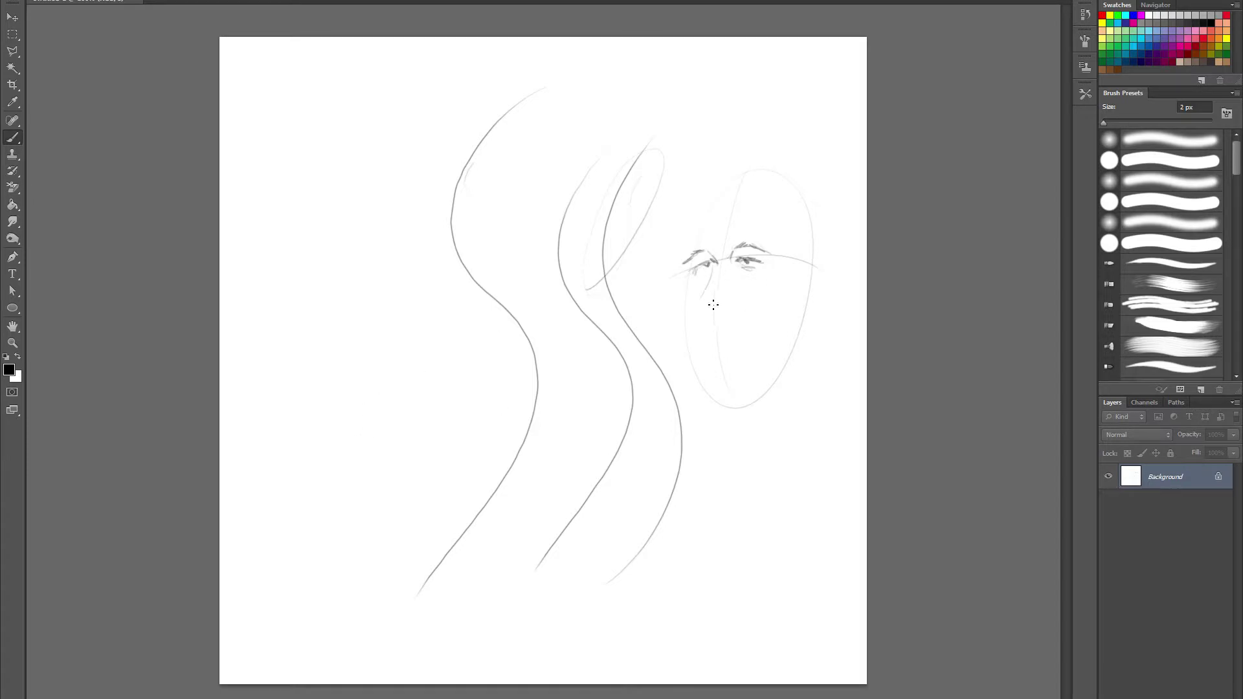
mouse_move(700, 311)
left_mouse_down()
mouse_move(689, 321)
mouse_move(728, 334)
mouse_move(717, 328)
mouse_move(747, 316)
mouse_move(739, 309)
mouse_move(709, 363)
mouse_move(738, 372)
mouse_move(712, 381)
mouse_move(685, 305)
mouse_move(691, 318)
left_mouse_up()
left_click_drag(704, 364, 701, 339)
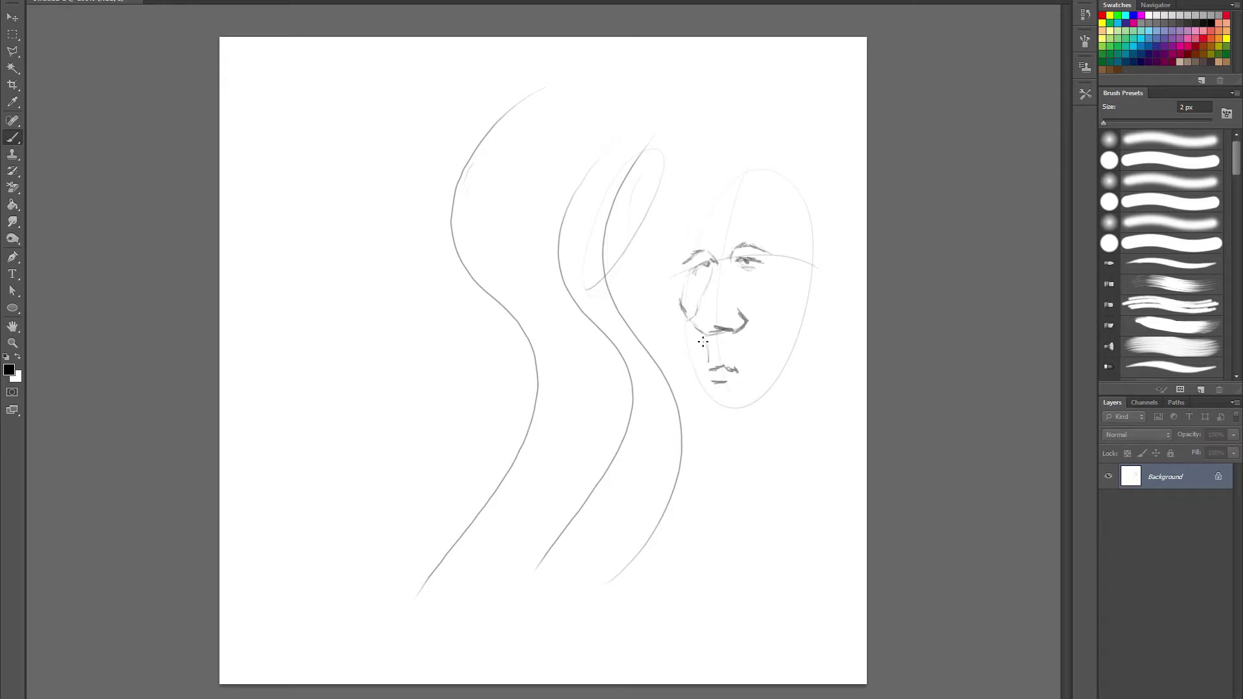
- Sketch the small head's chin, jaw side, cheek line and first curl of hair at the forehead
mouse_move(704, 402)
left_mouse_down()
mouse_move(708, 415)
mouse_move(747, 406)
left_mouse_up()
left_click_drag(810, 299, 802, 362)
left_click_drag(750, 322, 752, 351)
mouse_move(702, 246)
left_mouse_down()
mouse_move(715, 174)
mouse_move(690, 208)
left_mouse_up()
- Draw more long vertical S-curves across the left half of the canvas and circle an uneven spot on one
left_click_drag(343, 126, 338, 535)
left_click_drag(319, 596, 317, 584)
mouse_move(393, 549)
left_mouse_down()
mouse_move(383, 222)
mouse_move(406, 126)
left_mouse_up()
mouse_move(428, 173)
left_mouse_down()
mouse_move(485, 388)
mouse_move(412, 562)
left_mouse_up()
left_click_drag(487, 493, 449, 106)
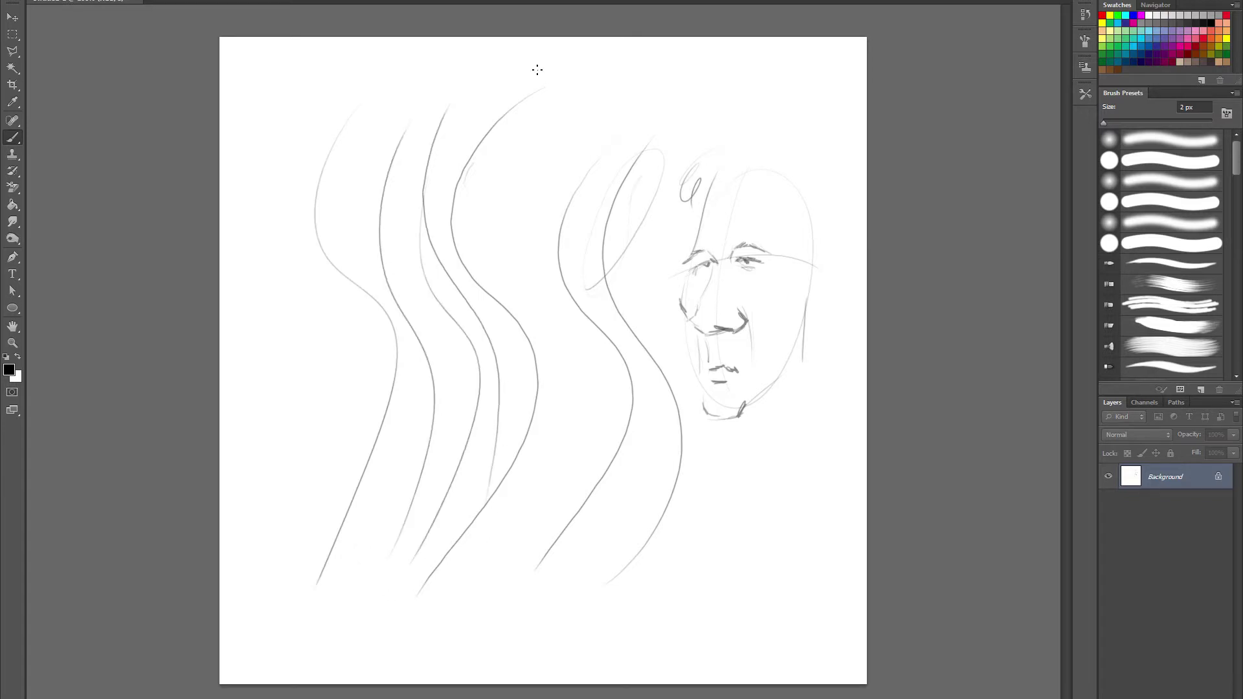
left_click_drag(437, 194, 429, 178)
left_click_drag(551, 318, 610, 91)
mouse_move(267, 149)
left_mouse_down()
mouse_move(293, 435)
mouse_move(266, 518)
left_mouse_up()
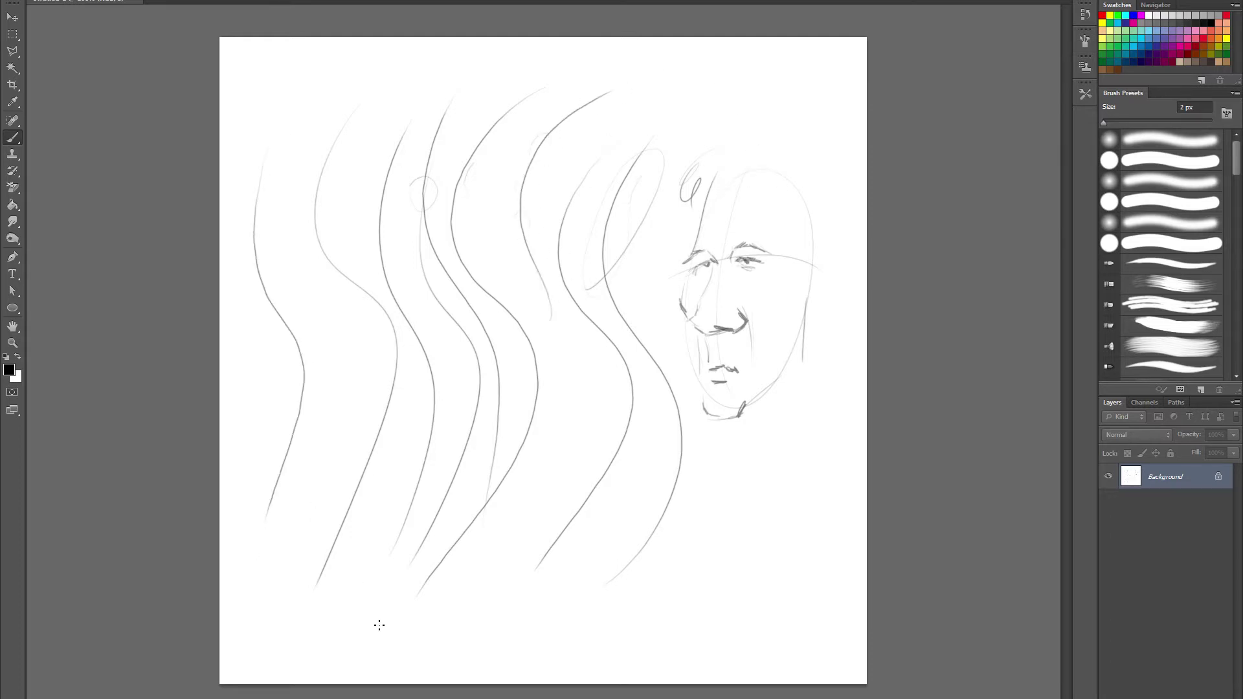
- Sketch the small head's cheek contour, ear, curly fringe and wavy outer hair outline
mouse_move(686, 324)
left_mouse_down()
mouse_move(704, 402)
mouse_move(805, 298)
mouse_move(810, 309)
mouse_move(810, 166)
left_mouse_up()
left_click_drag(829, 240, 816, 163)
mouse_move(701, 170)
left_mouse_down()
mouse_move(718, 194)
mouse_move(758, 167)
mouse_move(797, 188)
left_mouse_up()
mouse_move(768, 95)
left_mouse_down()
mouse_move(827, 162)
mouse_move(821, 310)
left_mouse_up()
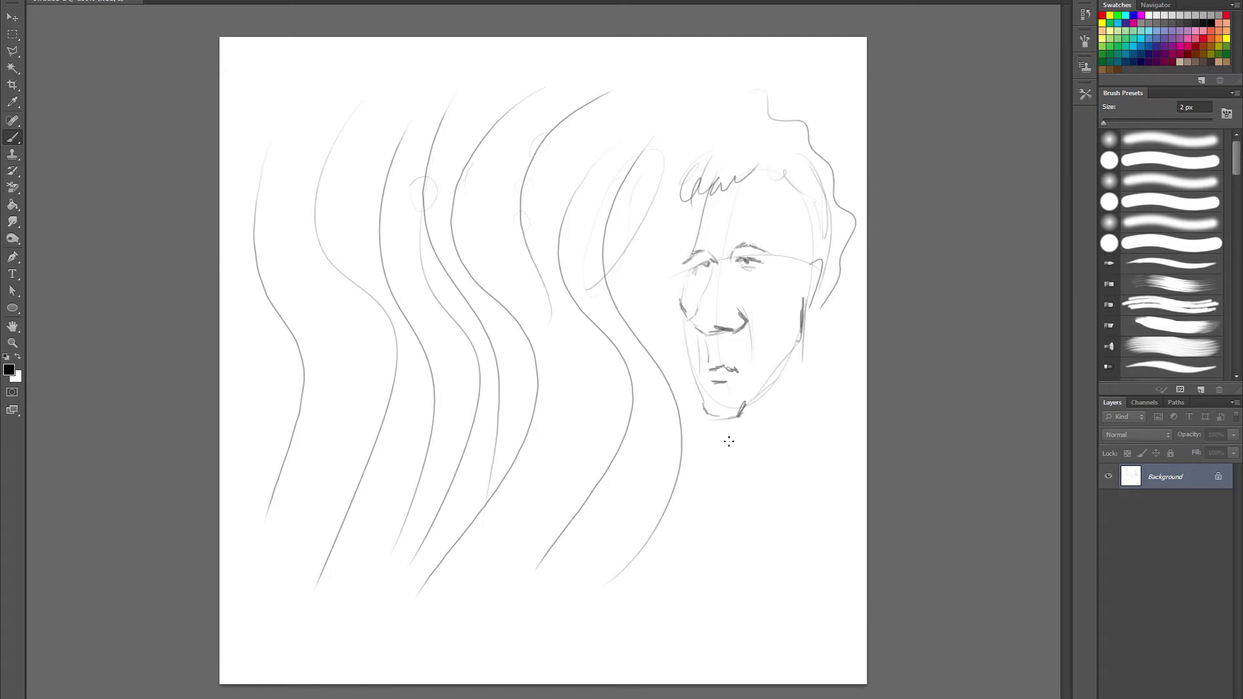
- Sketch a neck and collar under the small head's chin and add round glasses with a temple arm
mouse_move(736, 417)
left_mouse_down()
mouse_move(729, 463)
mouse_move(803, 362)
left_mouse_up()
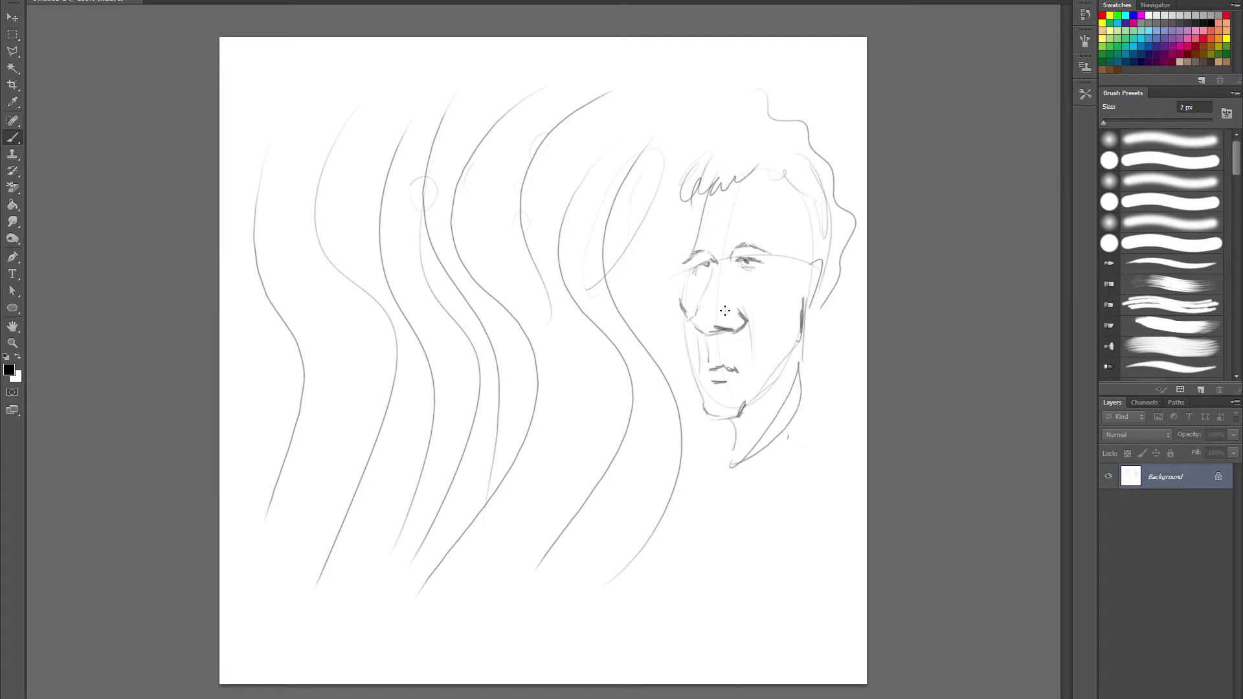
mouse_move(720, 266)
left_mouse_down()
mouse_move(754, 243)
mouse_move(767, 272)
left_mouse_up()
left_click_drag(770, 258, 839, 264)
- Draw two more long vertical test curves among the existing S-curves
left_click_drag(329, 499, 303, 157)
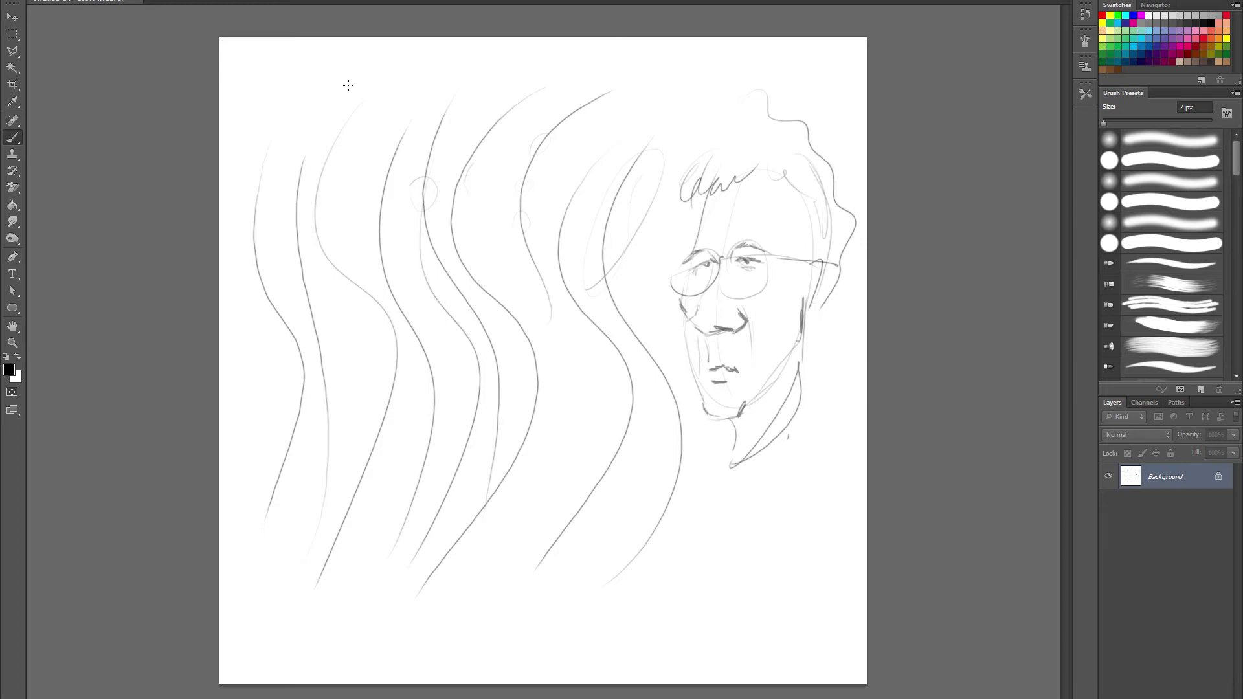
left_click_drag(508, 625, 551, 189)
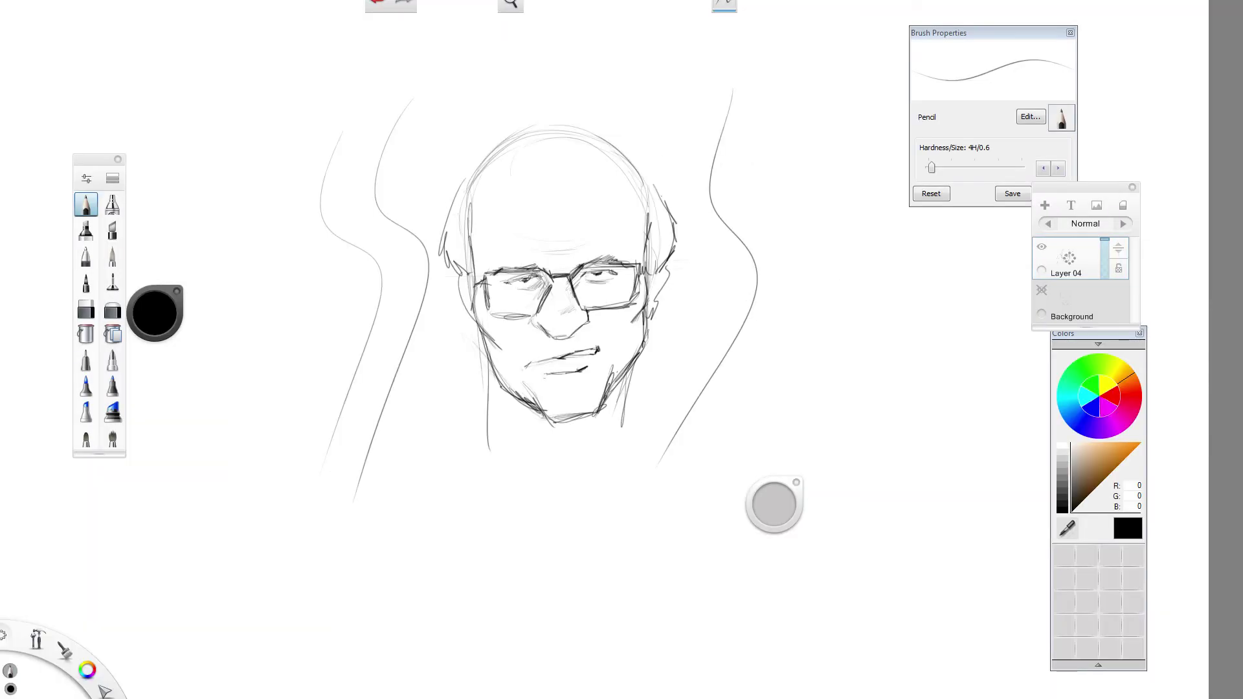
- Switch back to SketchBook and sketch the neck, collar and start of the shoulders below the bespectacled head
left_click_drag(635, 366, 634, 446)
left_click_drag(480, 441, 549, 500)
mouse_move(485, 378)
left_mouse_down()
mouse_move(451, 421)
mouse_move(458, 447)
left_mouse_up()
left_click_drag(637, 382, 687, 441)
left_click_drag(654, 408, 685, 422)
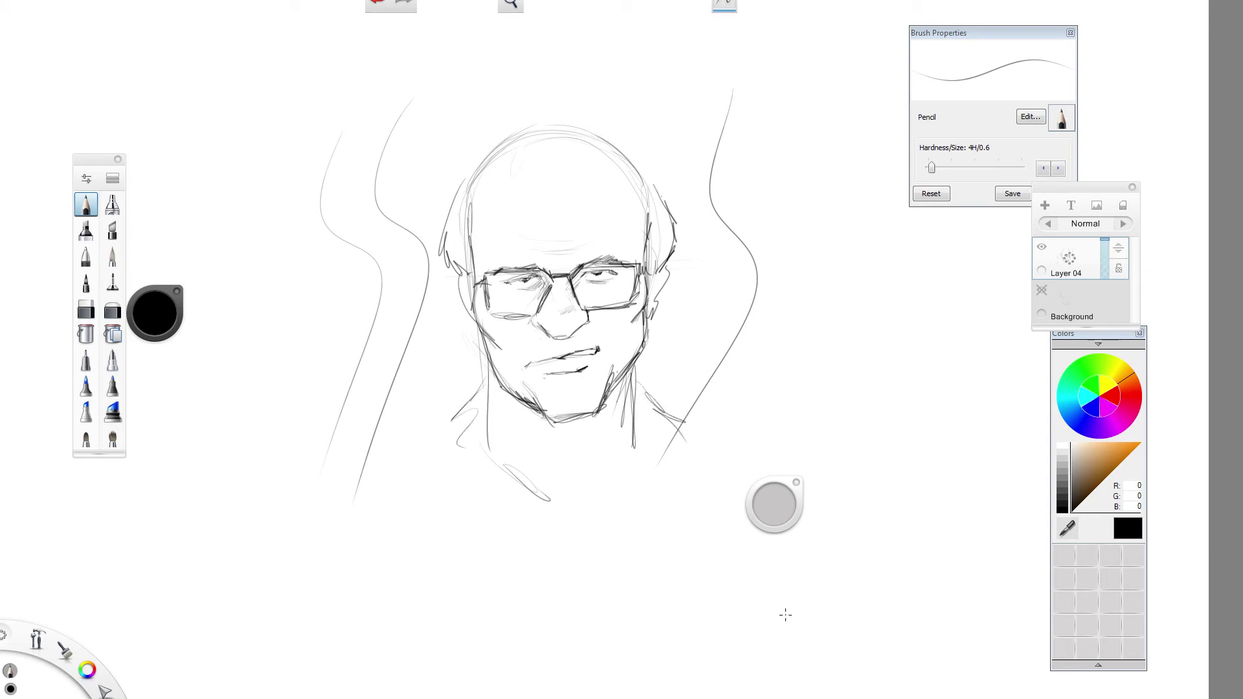